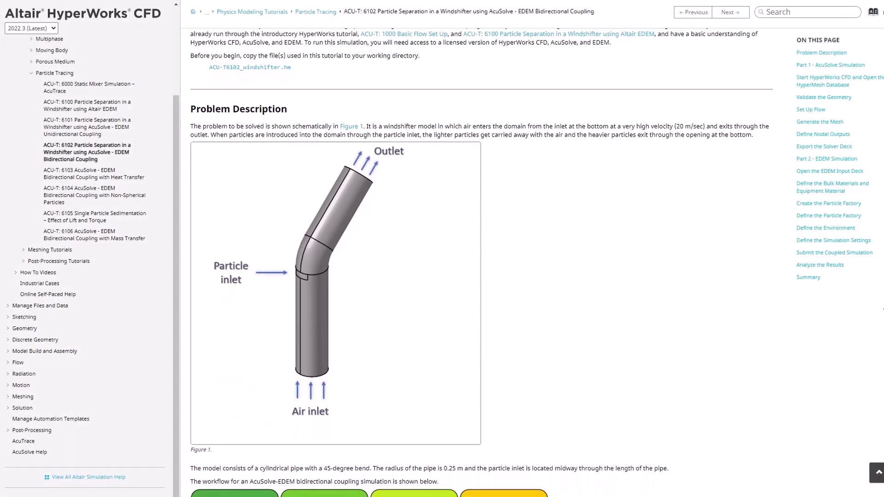
Step: Scroll through the tutorial's workflow figures and Part 1 steps
scroll(536, 262, down, 1)
scroll(536, 262, down, 1)
scroll(537, 261, down, 1)
scroll(536, 261, down, 1)
scroll(536, 262, down, 1)
scroll(537, 261, down, 1)
scroll(537, 261, down, 1)
scroll(536, 261, down, 1)
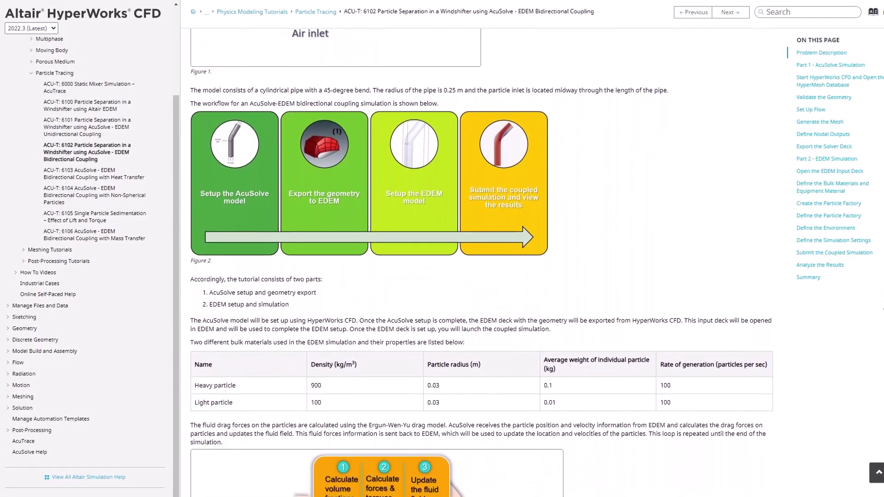
scroll(536, 261, down, 1)
scroll(537, 262, down, 1)
scroll(537, 262, down, 1)
scroll(537, 261, down, 1)
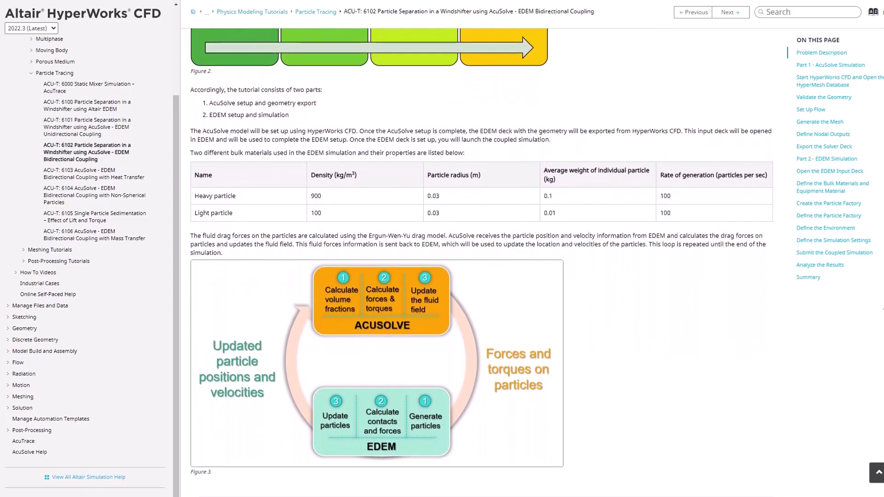
scroll(537, 261, down, 1)
scroll(536, 262, down, 1)
scroll(536, 261, down, 1)
scroll(537, 261, down, 1)
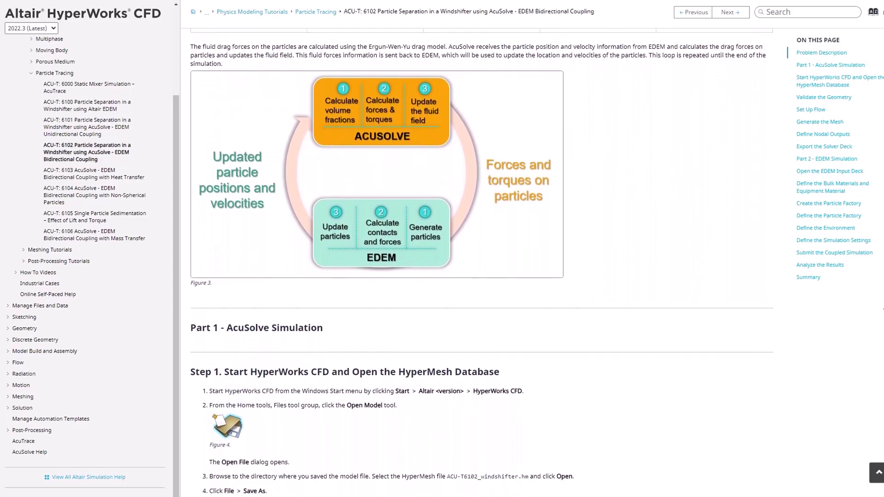
scroll(537, 261, down, 1)
scroll(536, 262, down, 1)
scroll(537, 261, down, 1)
scroll(536, 261, down, 1)
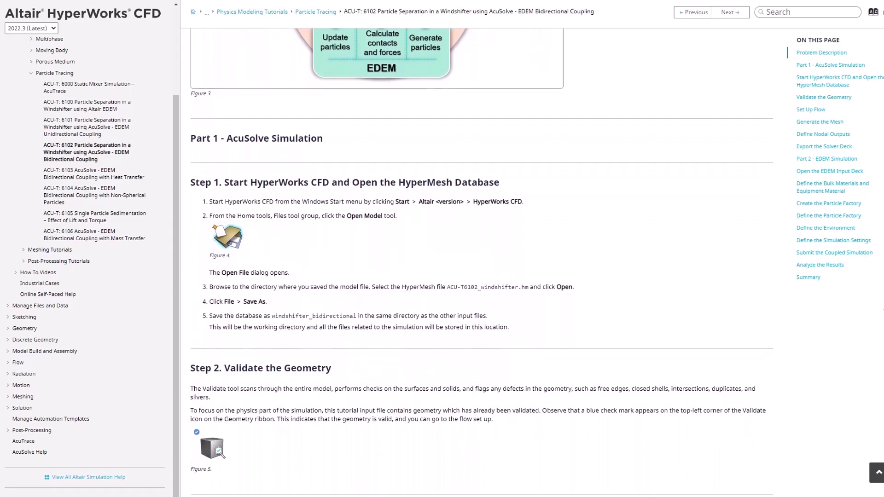
scroll(537, 261, down, 1)
scroll(536, 261, down, 1)
scroll(537, 261, down, 1)
scroll(537, 262, down, 2)
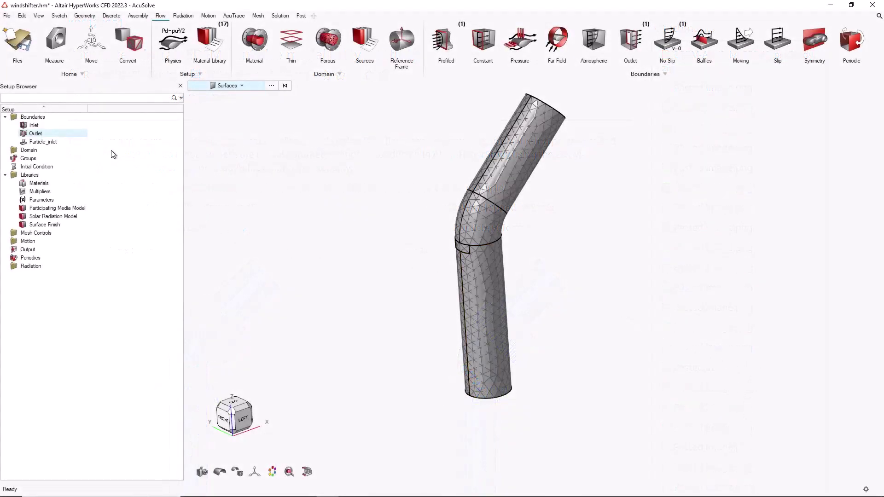
Step: Check the Inlet velocity 5.0, Outlet pressure 0.0 and Particle_inlet boundary settings, then open the File menu
click(61, 125)
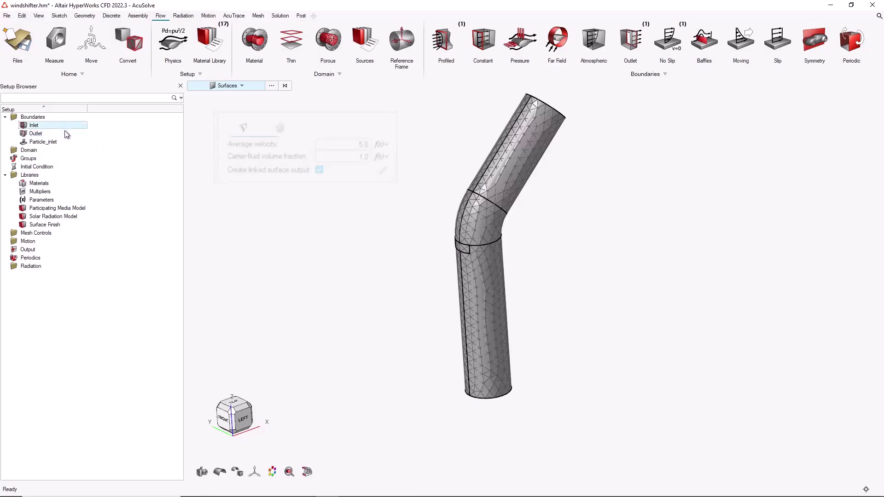
click(64, 134)
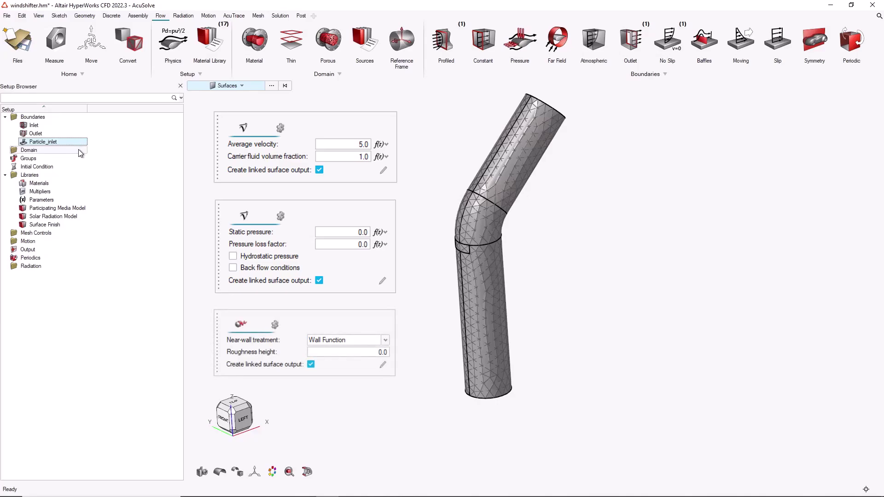
click(7, 16)
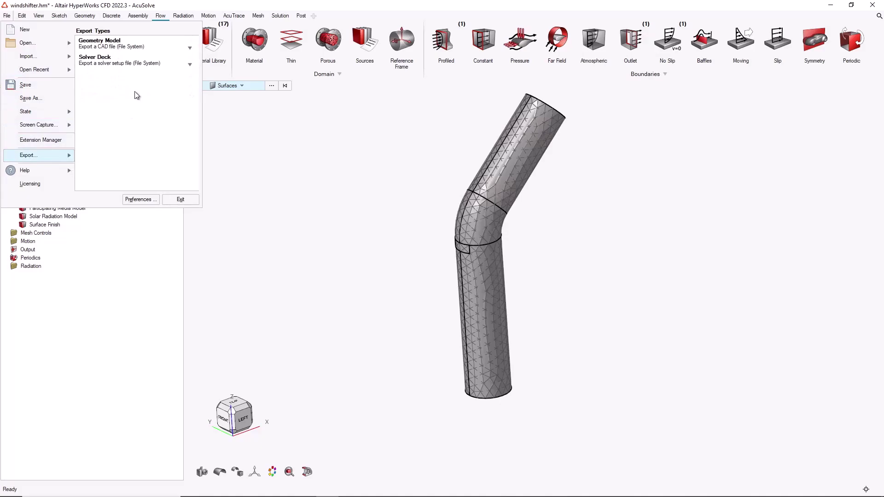
Step: Export the AcuSolve solver deck under the file name windshifter
click(141, 62)
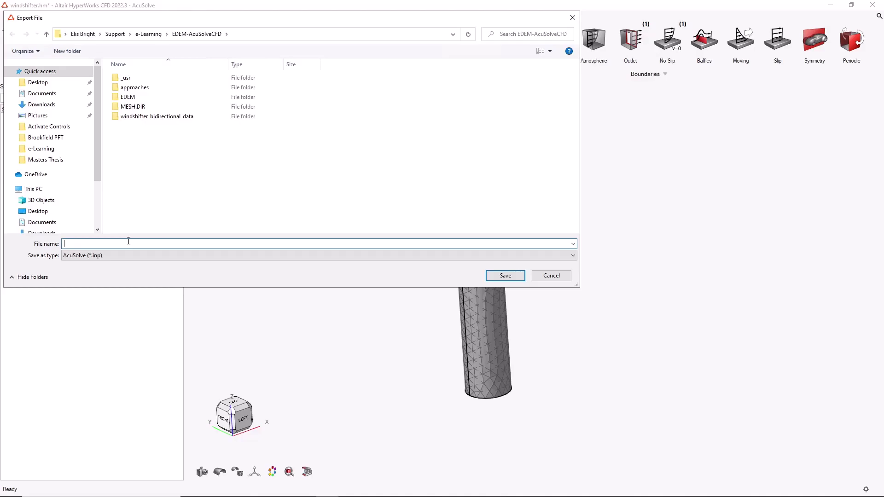
text(winds)
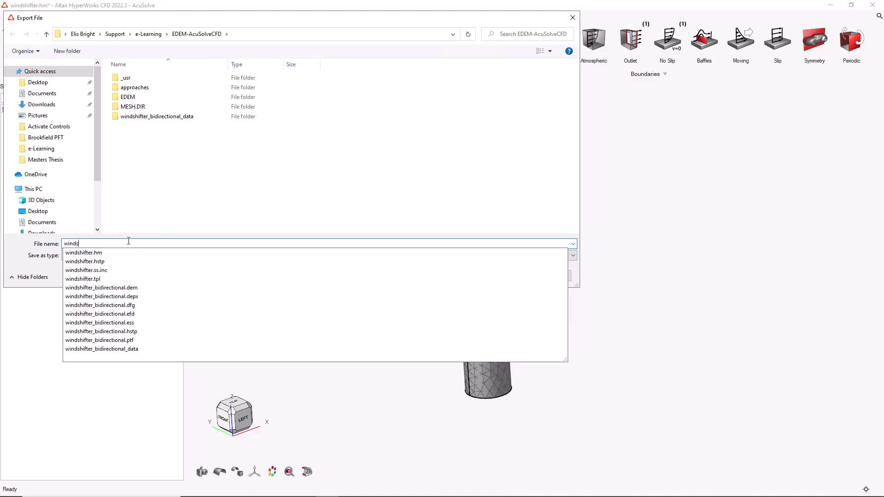
text(higte)
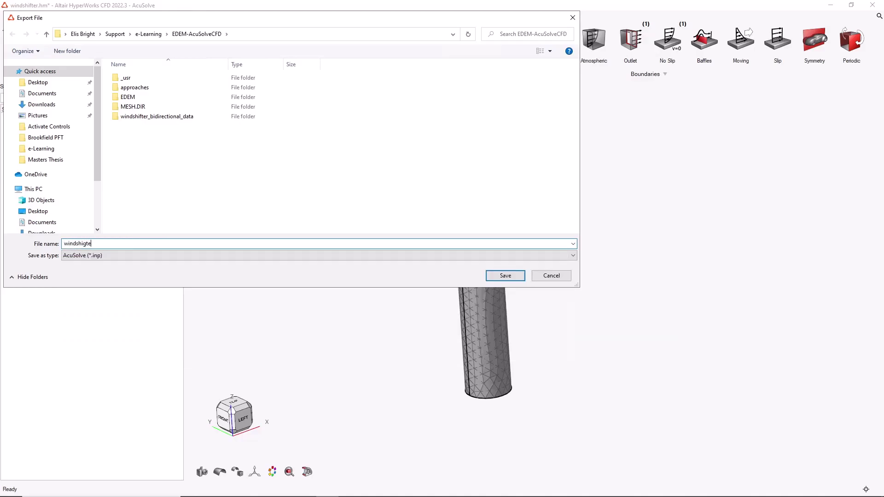
key(BackSpace)
key(BackSpace)
text(f.)
key(BackSpace)
key(Escape)
click(503, 280)
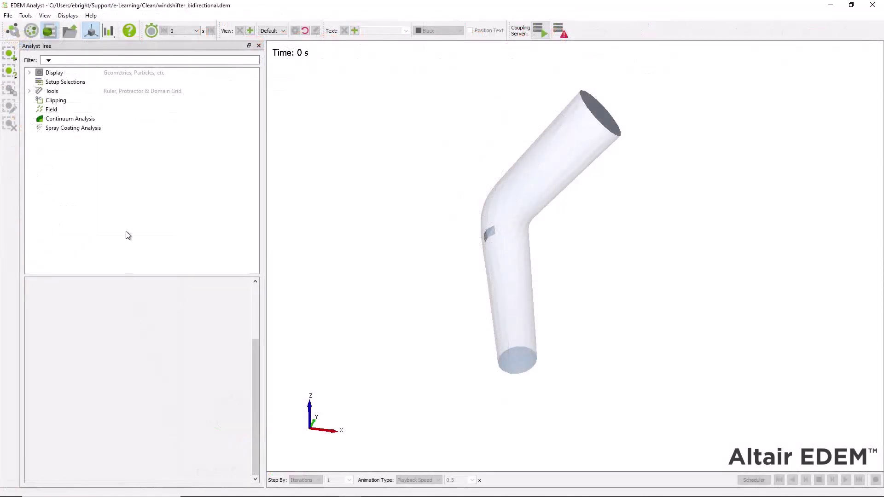
Step: Add Mass Flow Sensor 01 under Setup Selections, keeping its default name
click(66, 83)
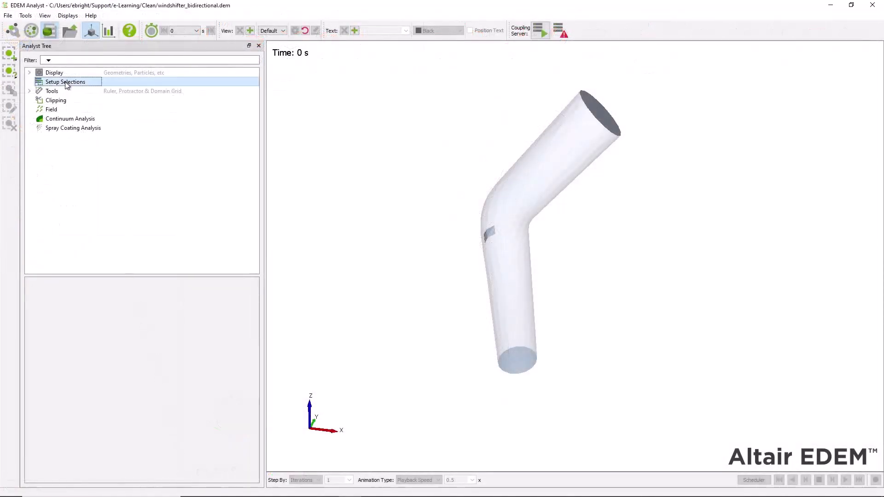
right_click(110, 82)
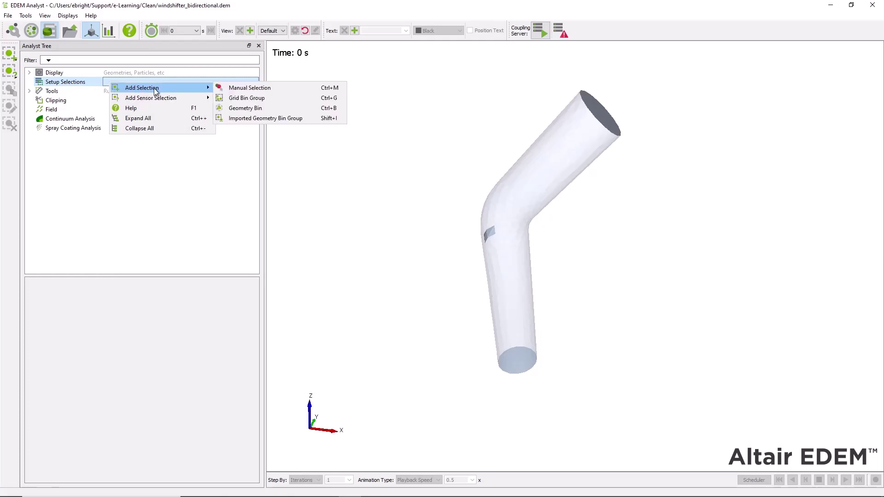
mouse_move(151, 97)
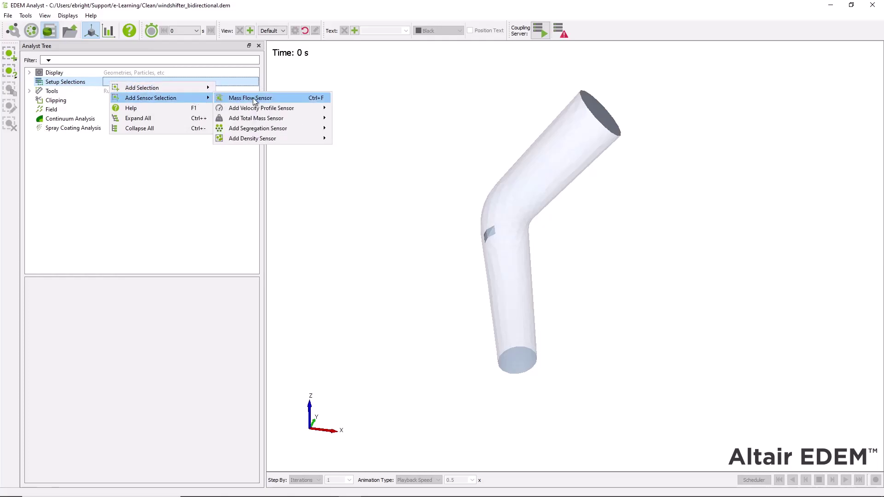
click(254, 101)
key(Return)
Step: Give the sensor bin radius 400 mm, start Z 1500 and end Z 1300, and apply
scroll(255, 329, down, 1)
drag(256, 331, 255, 372)
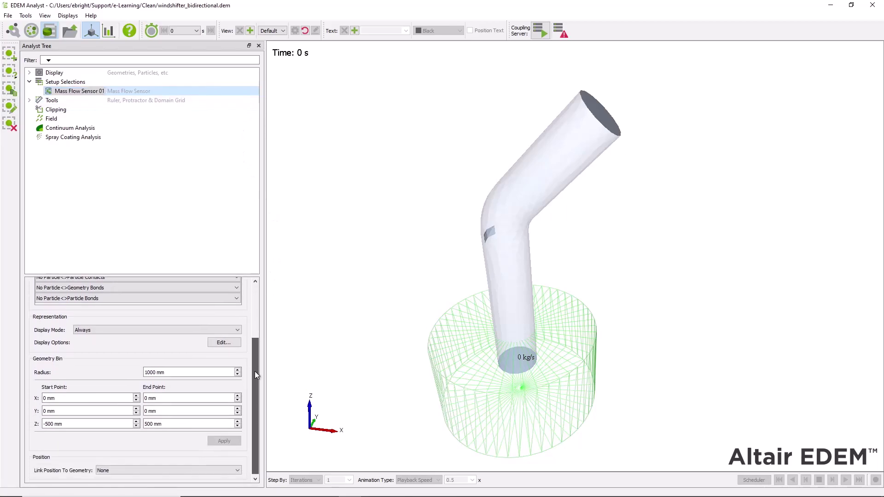
drag(157, 372, 119, 372)
text(4)
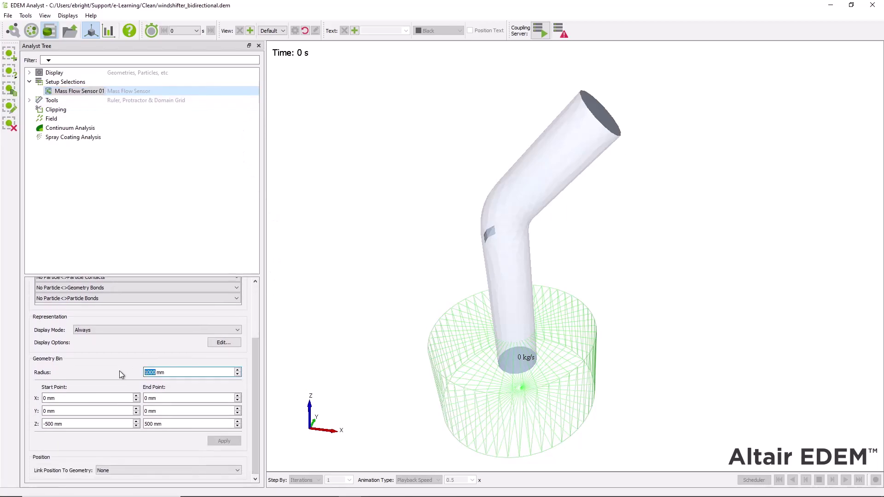
text(00)
key(Tab)
key(Tab)
key(Tab)
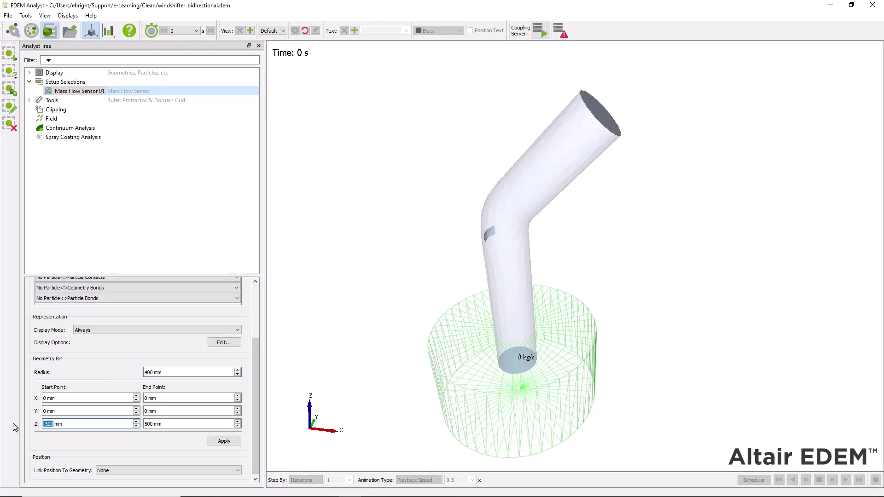
text(1500)
key(Tab)
key(Tab)
key(Tab)
text(1400)
key(BackSpace)
key(BackSpace)
key(BackSpace)
text(300)
click(226, 445)
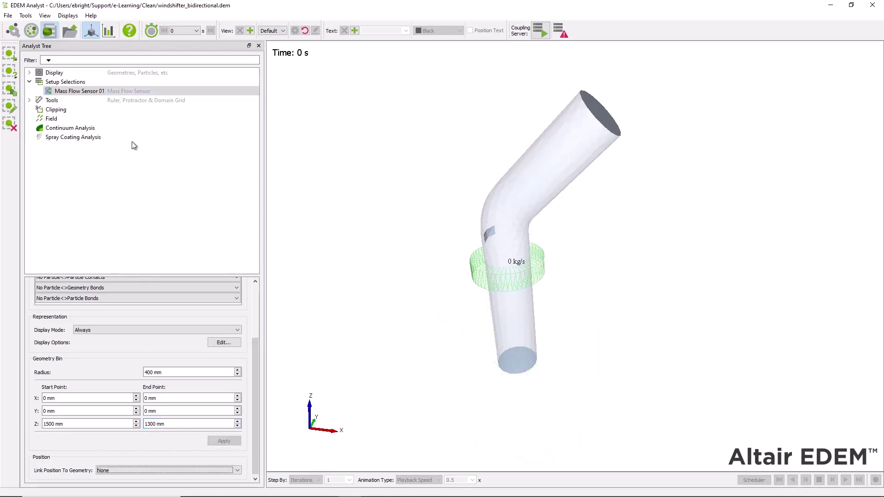
Step: Add a second mass flow sensor under Setup Selections
right_click(130, 91)
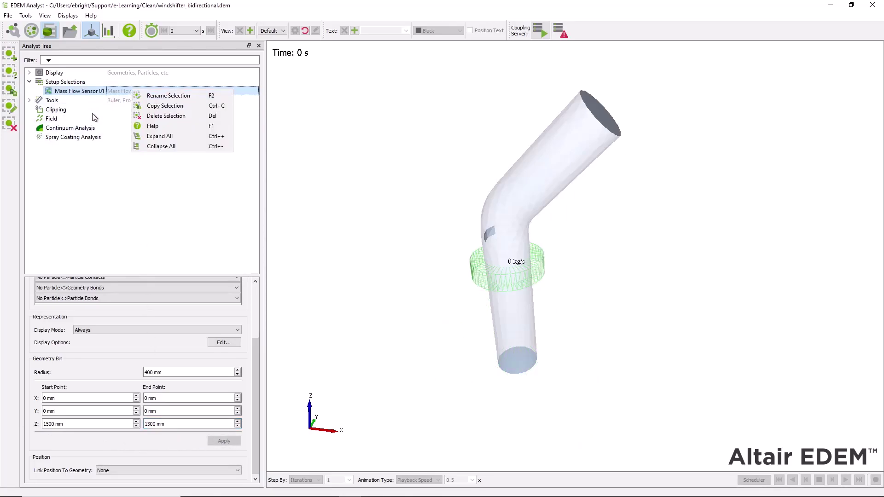
click(100, 178)
right_click(110, 82)
mouse_move(152, 98)
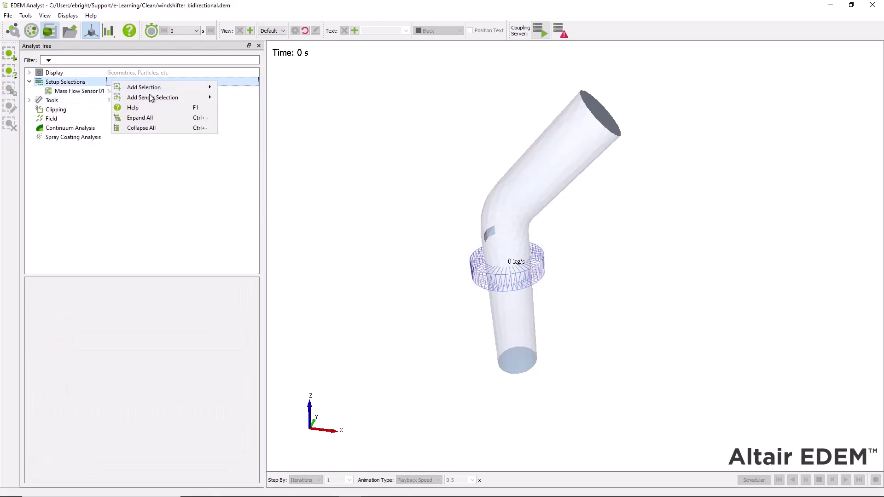
click(253, 97)
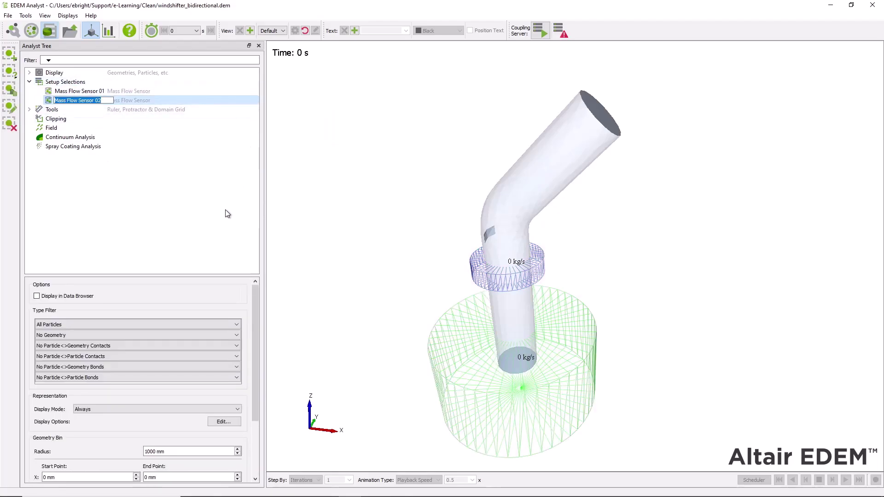
Step: Set the second bin's radius to 400 mm and its start point to X 200, Z 2100
drag(253, 328, 256, 392)
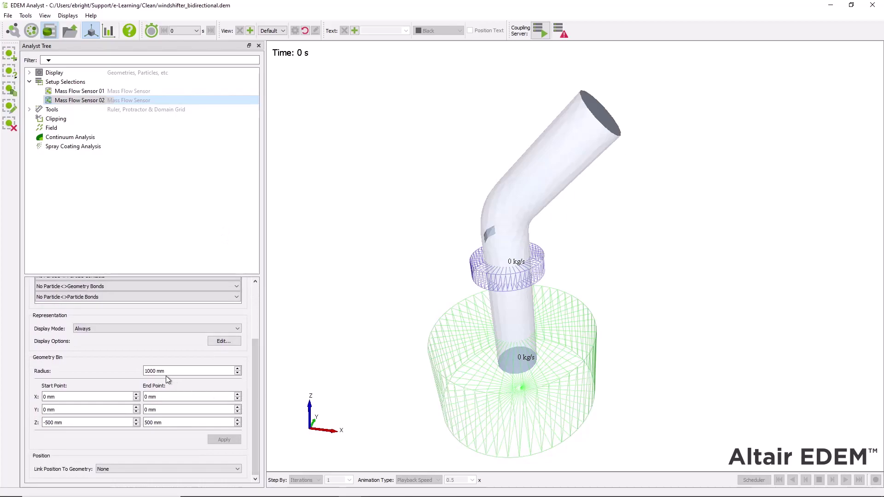
drag(157, 371, 117, 372)
text(400)
key(Tab)
text(20)
key(Tab)
key(Tab)
text(2100)
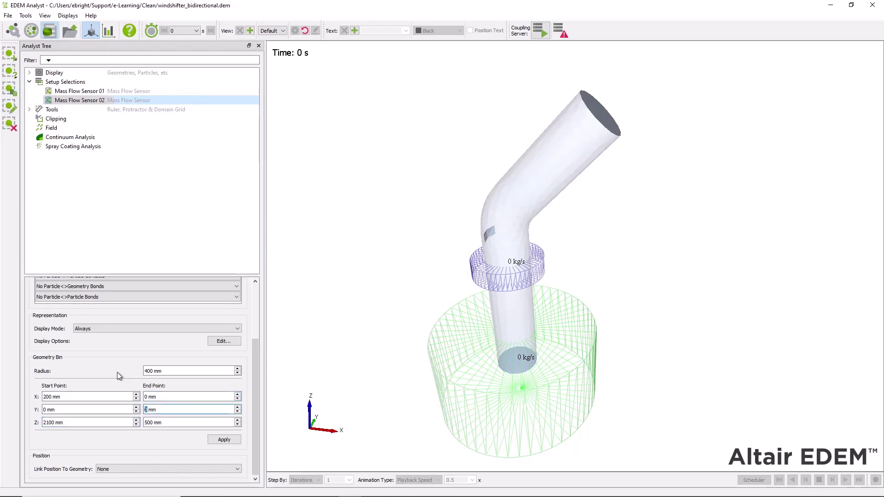
Step: Set the bin's end point to X 500, Z 2400 and apply the geometry
double_click(174, 409)
click(169, 399)
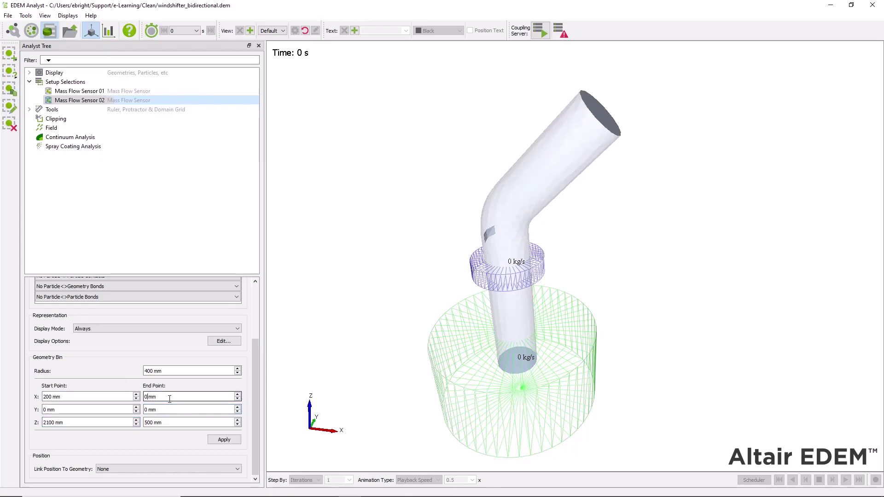
text(500)
key(Tab)
key(Tab)
text(2400)
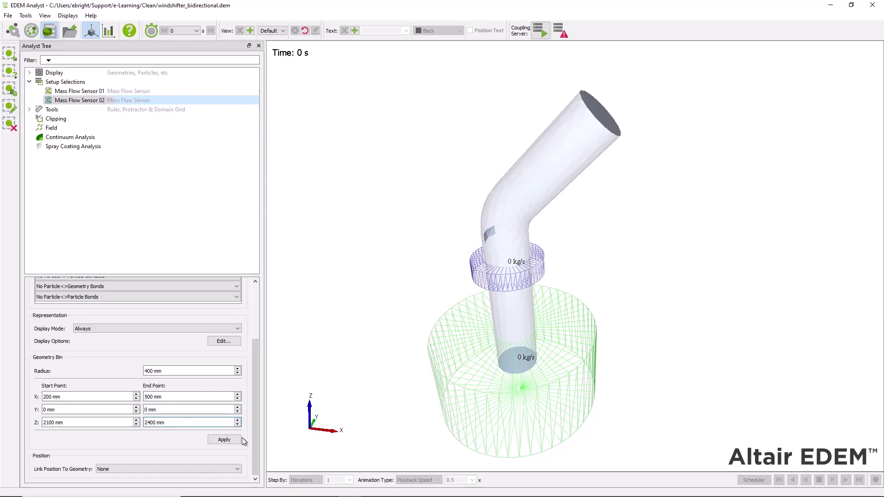
click(235, 440)
mouse_move(335, 402)
mouse_down()
mouse_move(441, 355)
mouse_move(524, 351)
mouse_move(413, 369)
mouse_up()
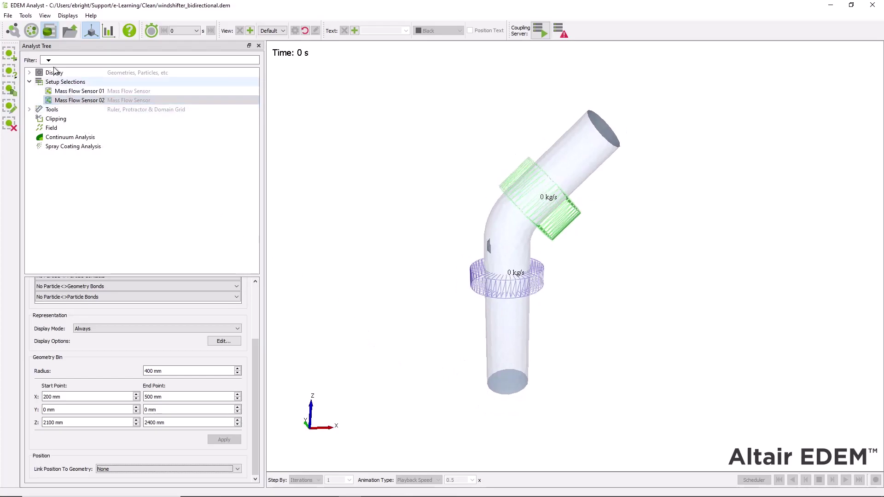
Step: Edit the total simulation time in Simulator Settings
click(31, 31)
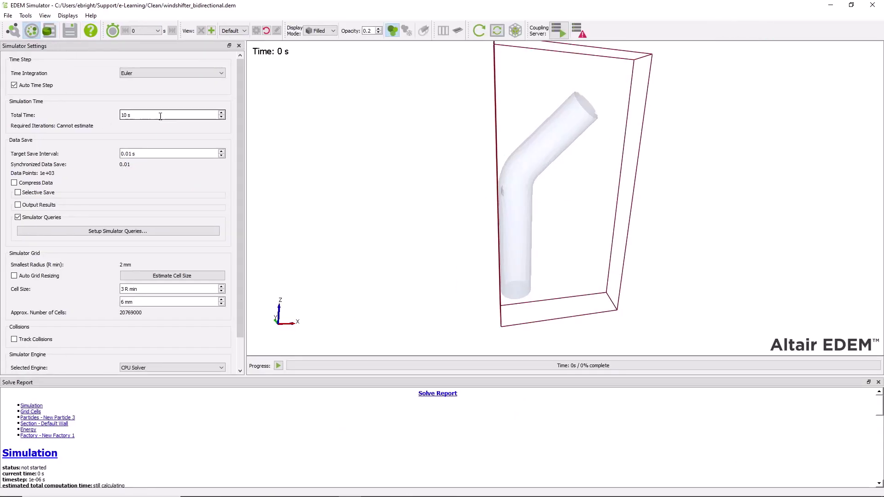
double_click(140, 113)
text(0)
Step: Toggle Simulator Queries off and back on, then bring up the query setup
click(18, 218)
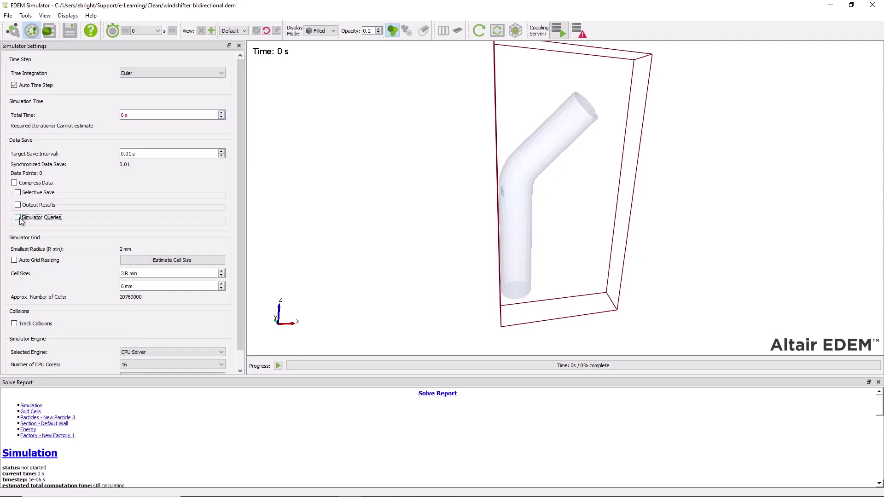
click(19, 218)
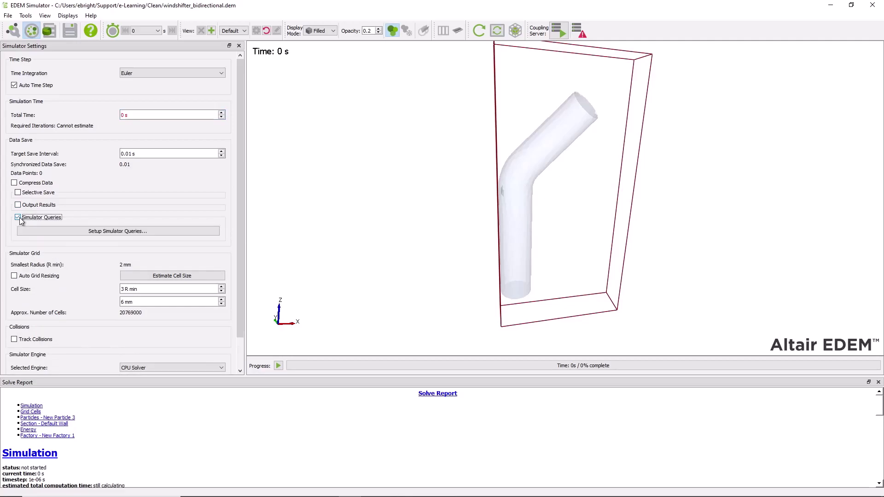
click(123, 234)
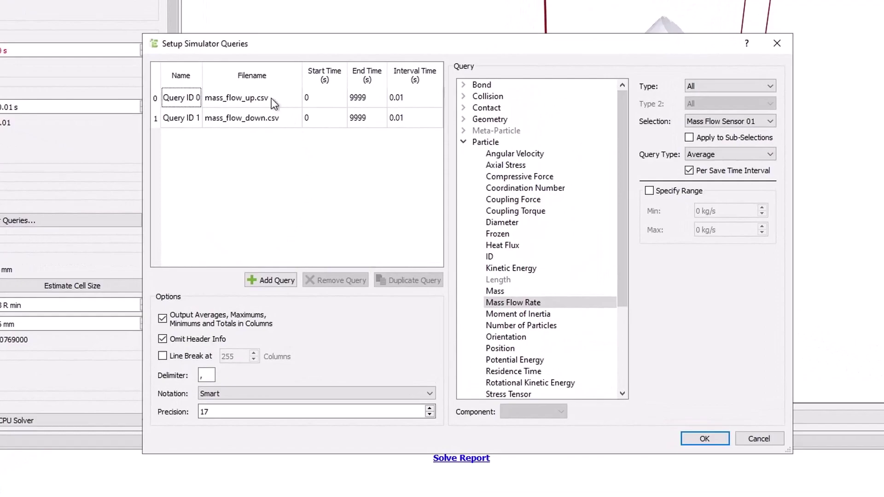
Step: Check that mass_flow_up.csv and mass_flow_down.csv query Mass Flow Rate on their sensors, then confirm
click(271, 98)
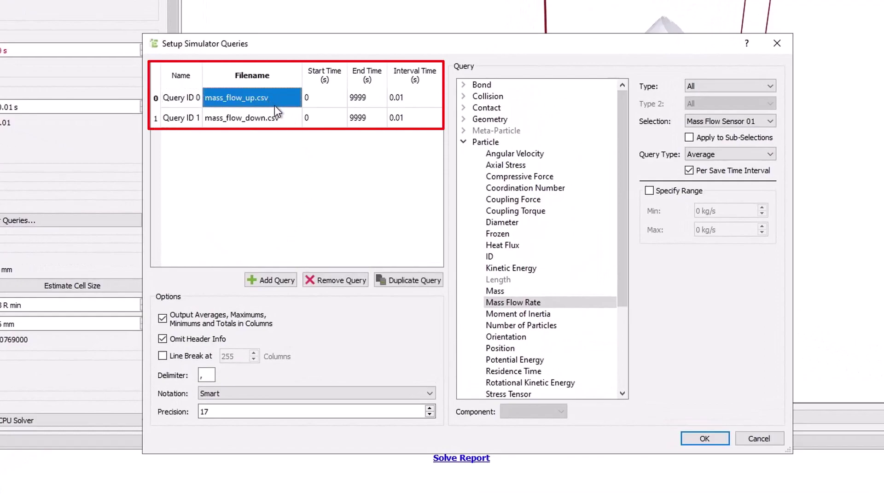
double_click(252, 98)
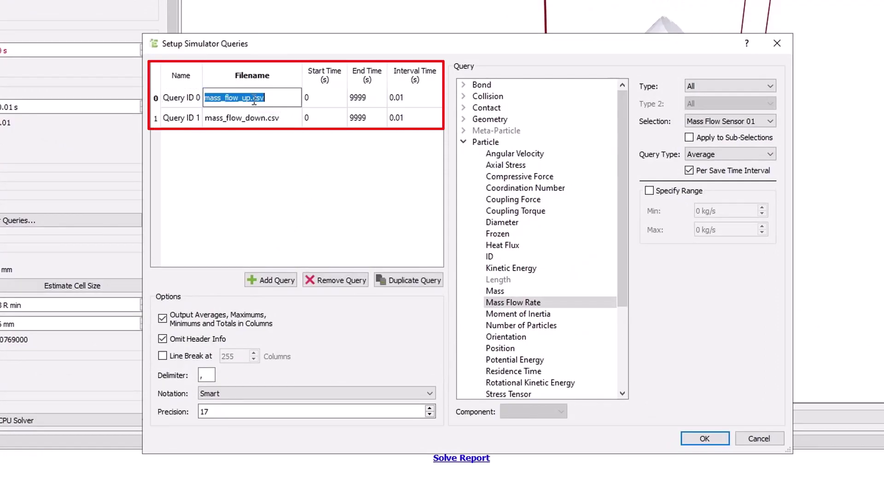
click(251, 99)
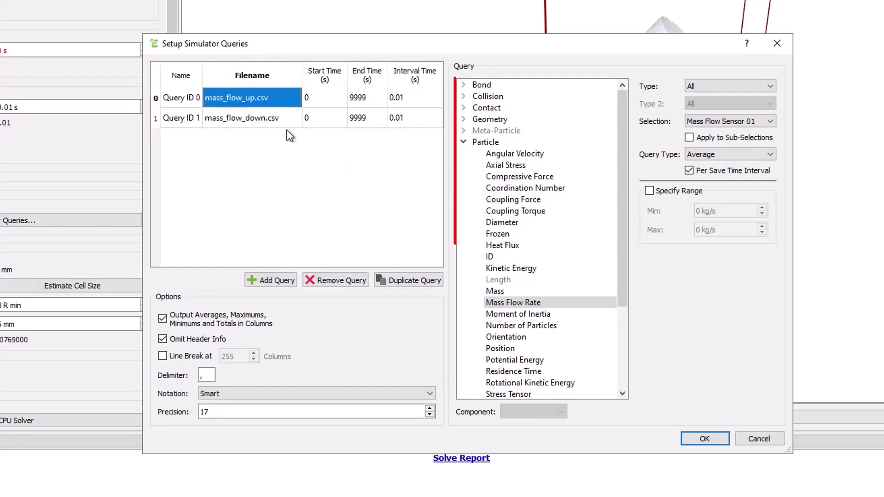
click(277, 123)
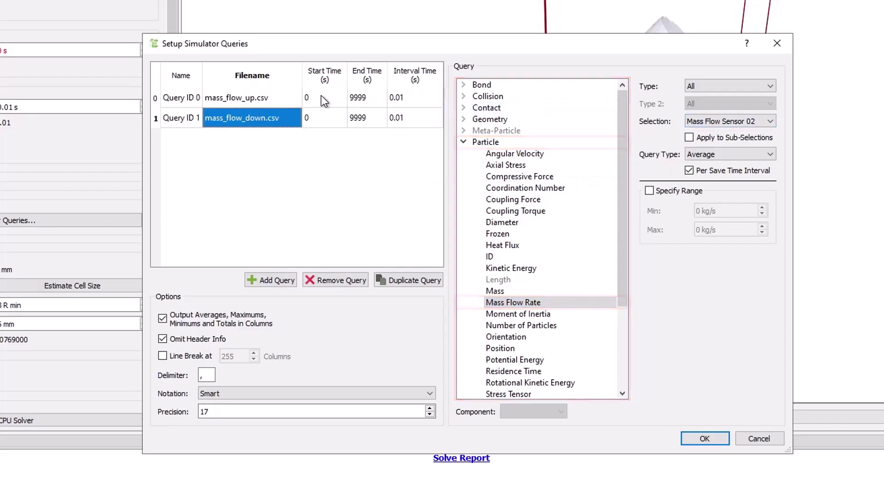
click(279, 98)
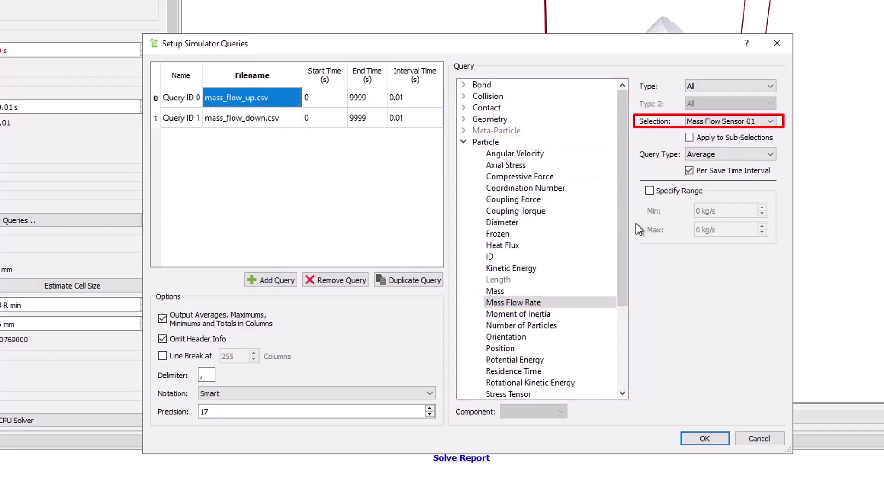
click(540, 303)
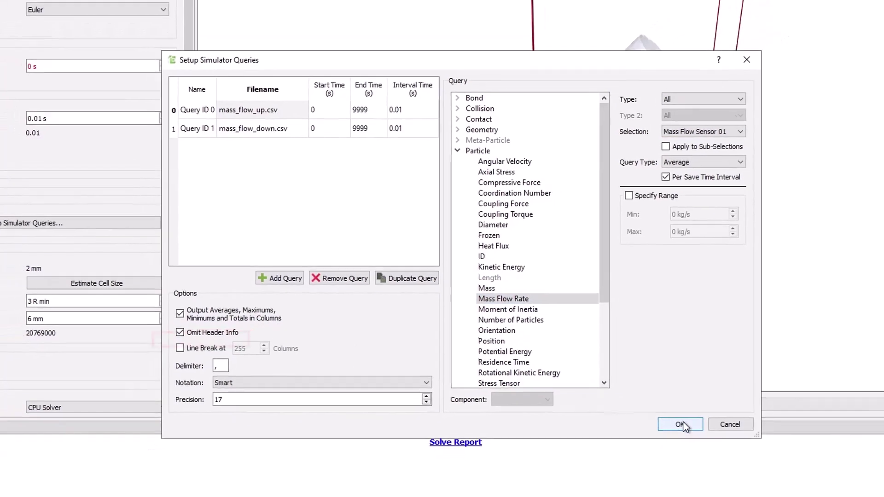
click(702, 438)
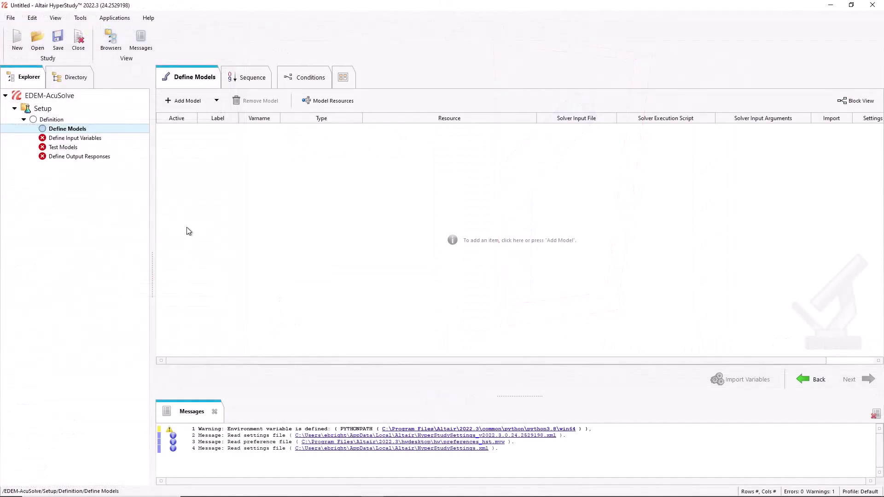
Step: Add Parameterized File model m_1 with windshifter.inp as its resource
click(189, 103)
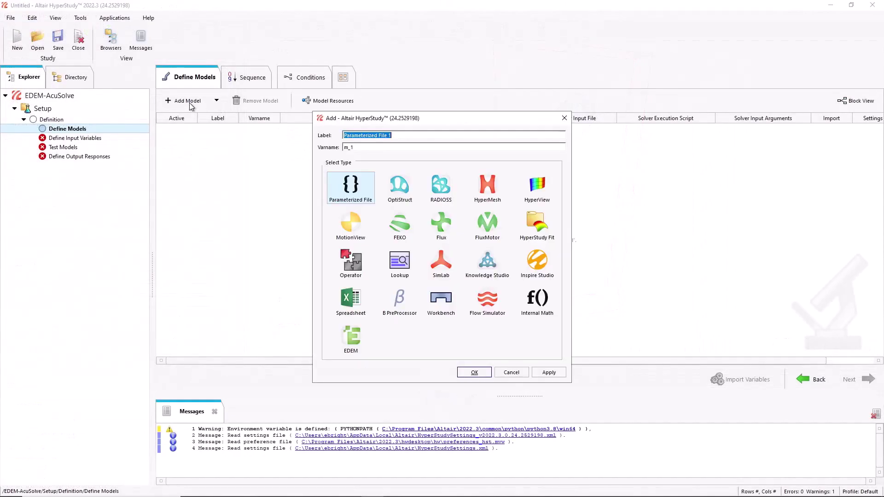
click(475, 373)
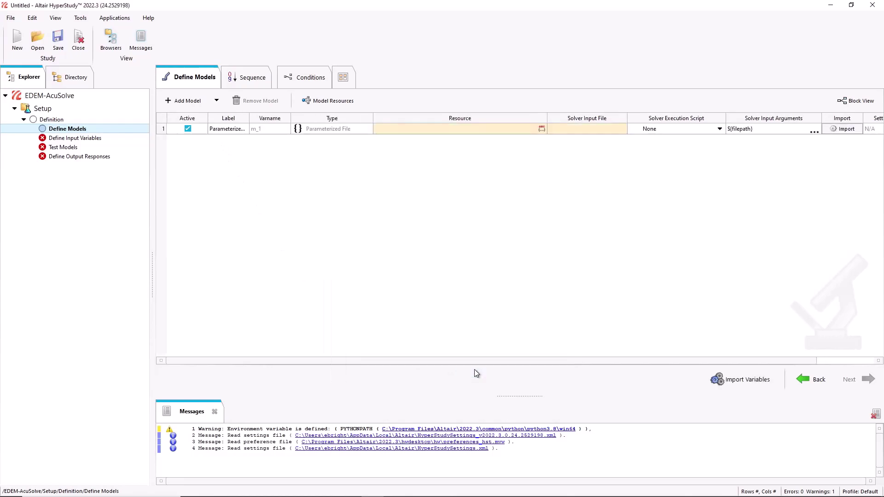
click(539, 130)
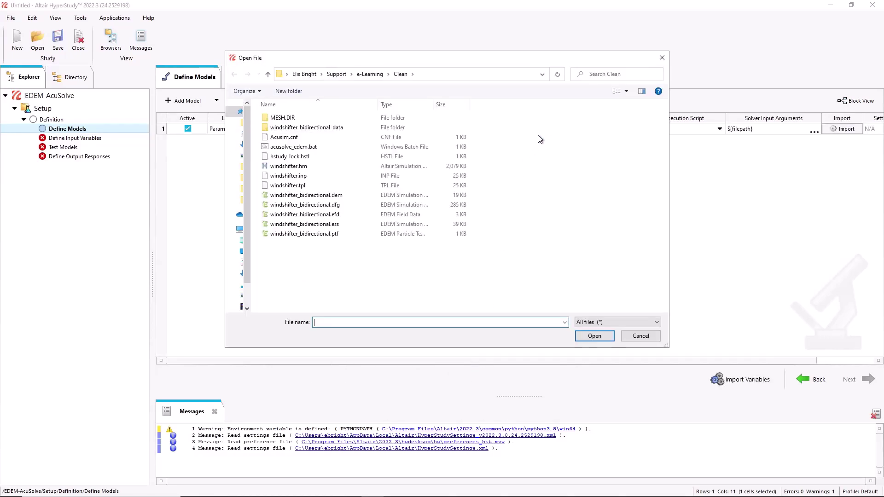
click(449, 179)
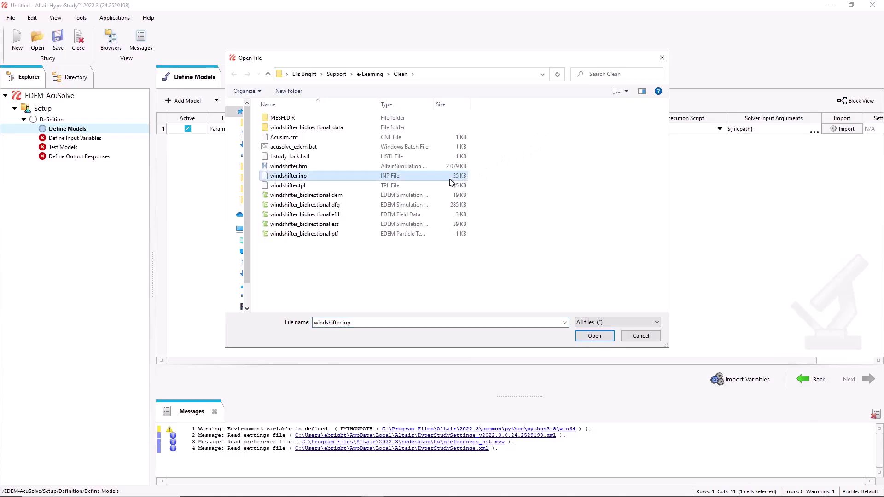
click(579, 338)
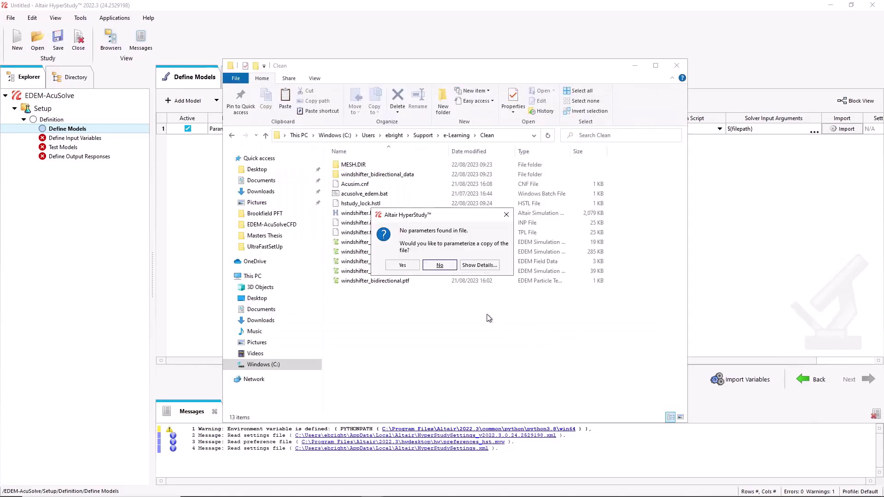
Step: Make final_time a parameter with nominal 1 and bounds 0 to 2
click(403, 266)
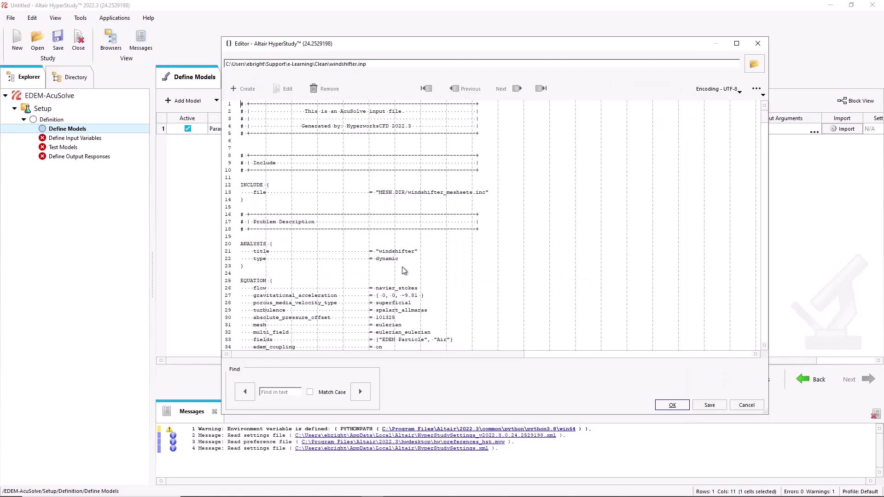
scroll(404, 270, down, 2)
scroll(401, 266, down, 3)
scroll(397, 260, down, 1)
double_click(377, 282)
click(236, 88)
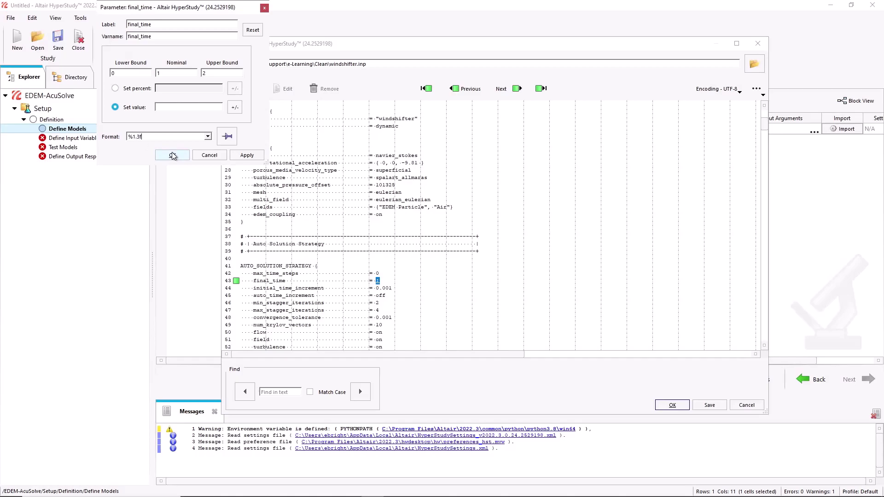
click(182, 73)
click(247, 156)
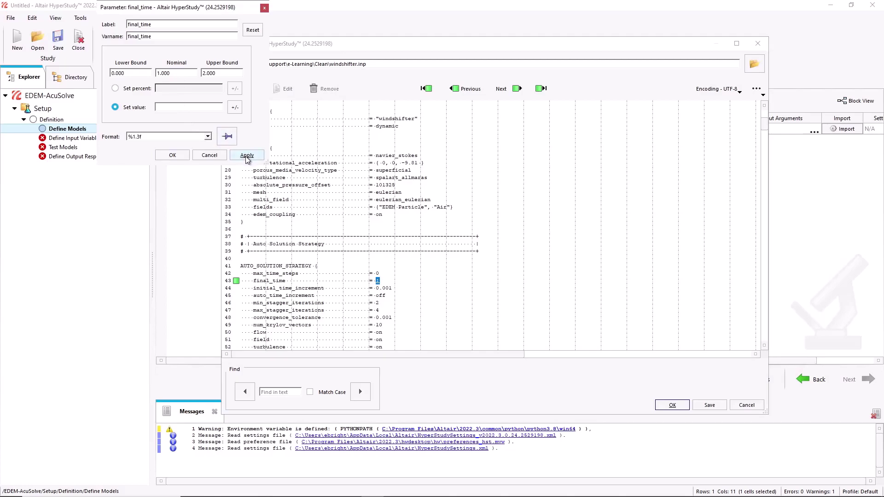
click(169, 156)
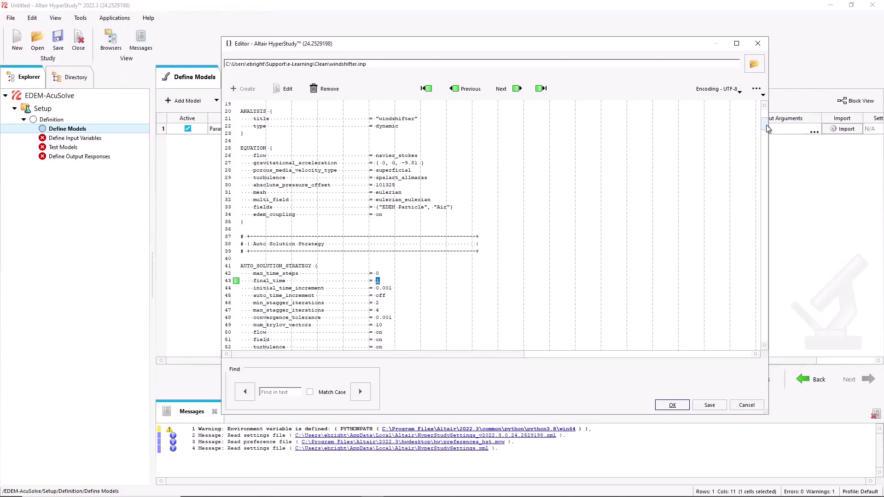
Step: Make the inlet's average_velocity a parameter with nominal 5 and bounds 0 to 15
mouse_move(766, 125)
mouse_down()
mouse_move(768, 295)
mouse_move(758, 269)
mouse_up()
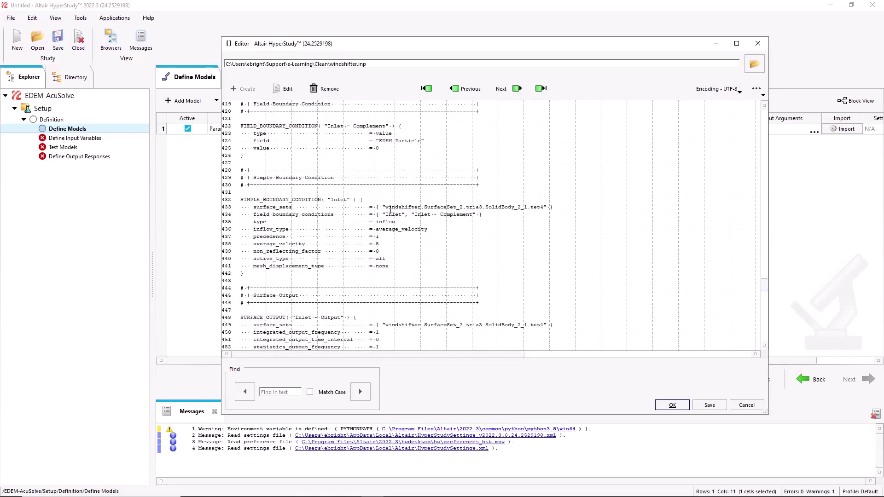
drag(386, 215, 403, 216)
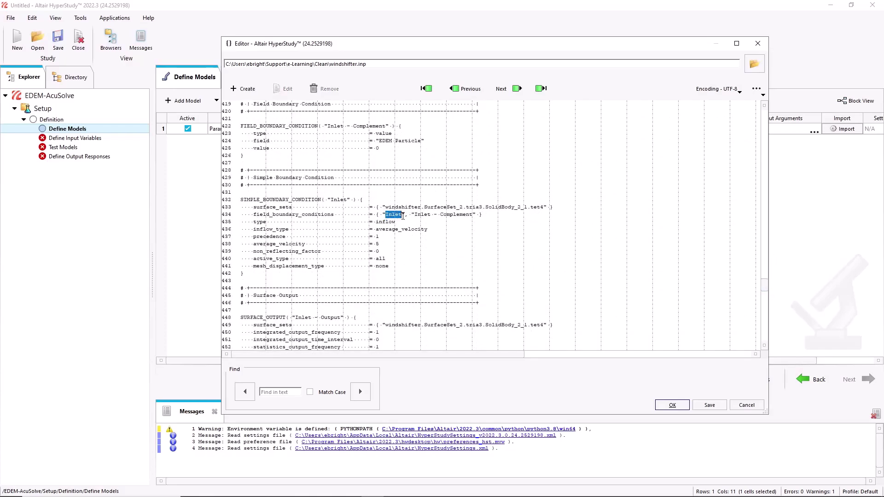
double_click(378, 245)
click(244, 88)
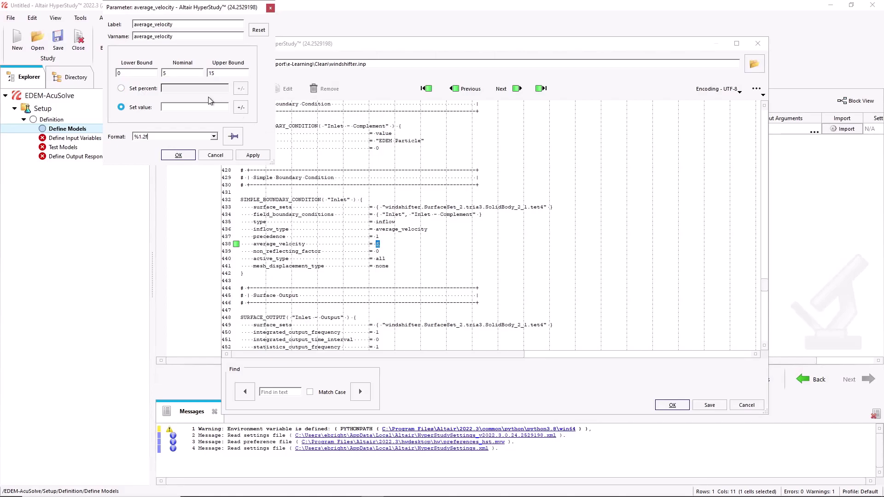
click(187, 72)
click(184, 156)
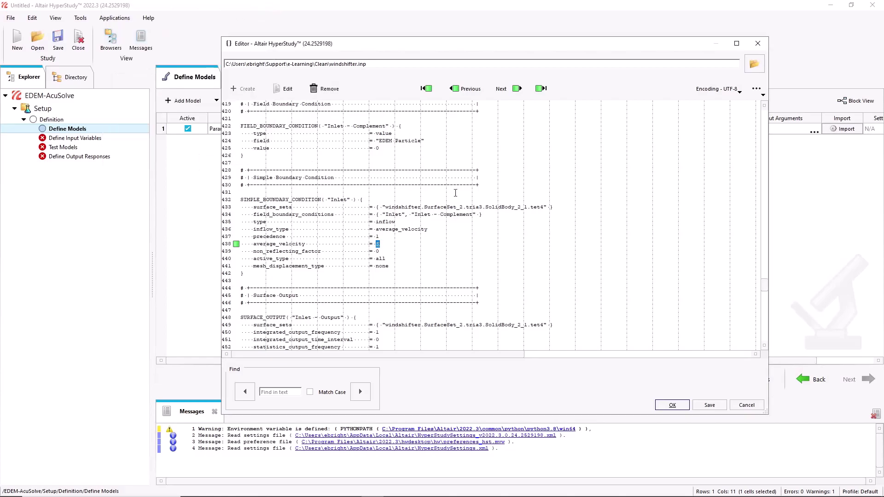
Step: Save the template as windshifter.tpl, overwriting the existing file
click(673, 406)
click(375, 138)
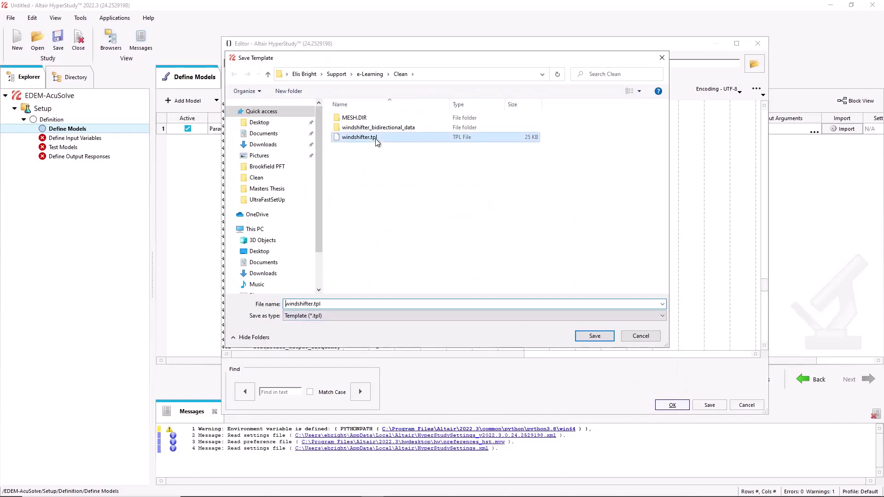
click(593, 338)
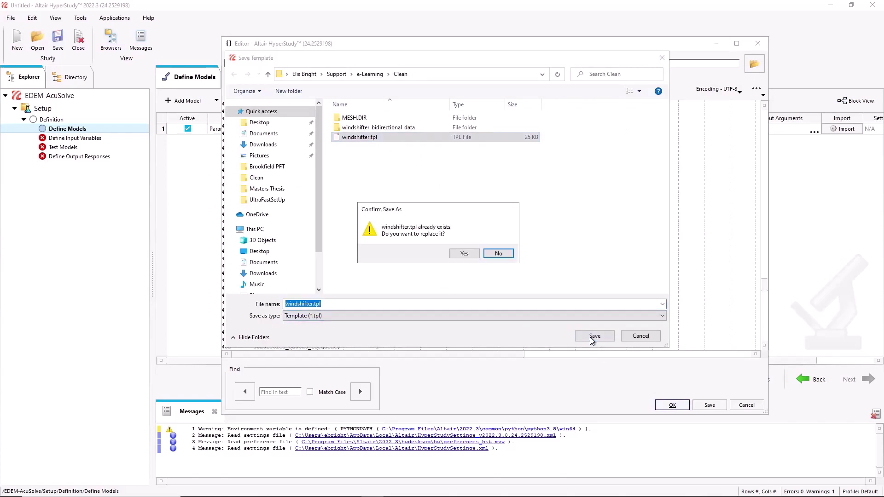
click(464, 264)
click(497, 272)
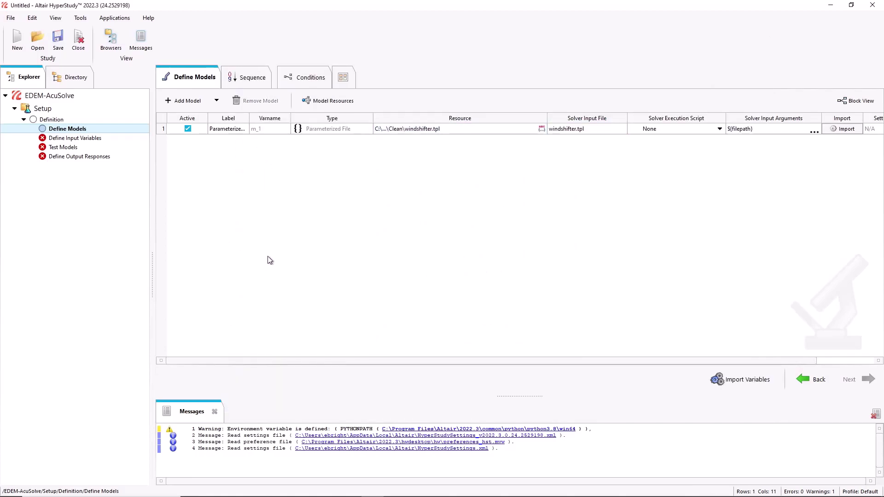
Step: Import final_time and average_velocity from the template as input variables, then return to model definition
click(733, 379)
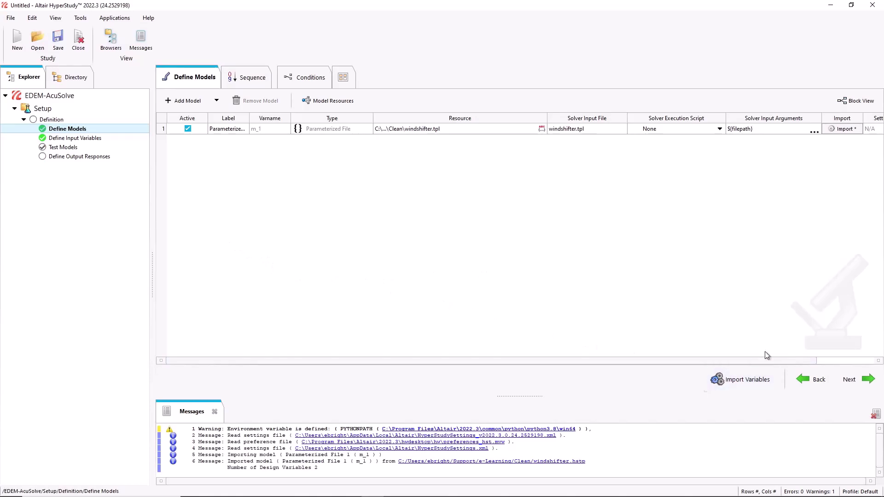
click(855, 384)
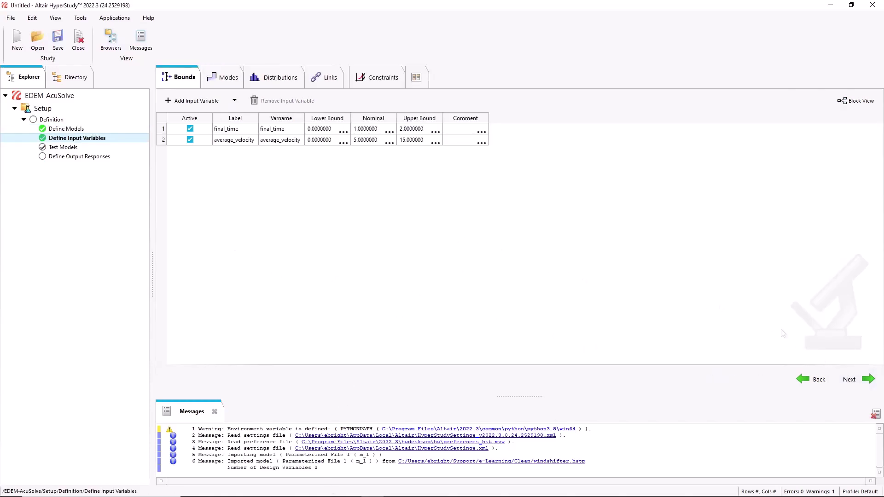
click(805, 384)
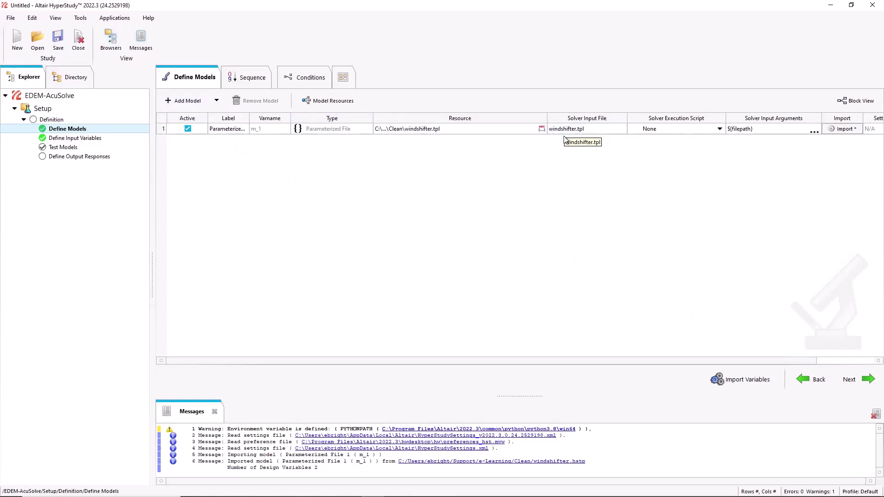
Step: Change model m_1's solver input file extension so it reads windshifter.inp
double_click(608, 130)
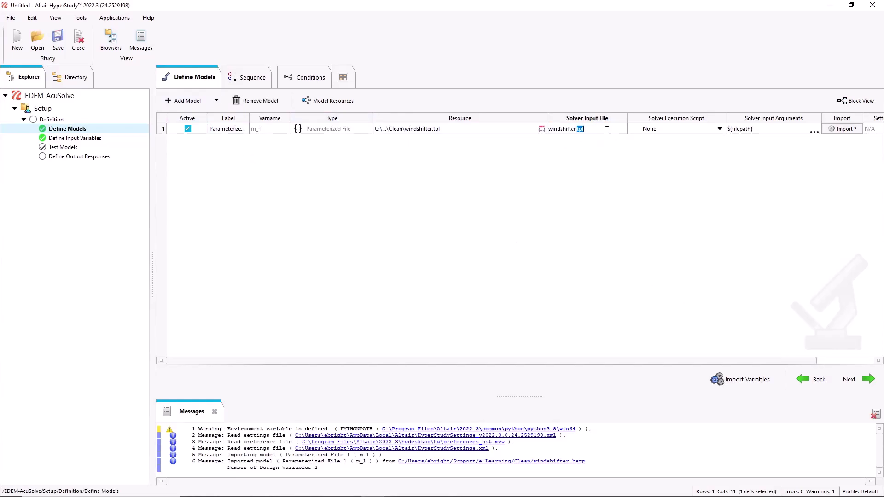
text(in)
key(Return)
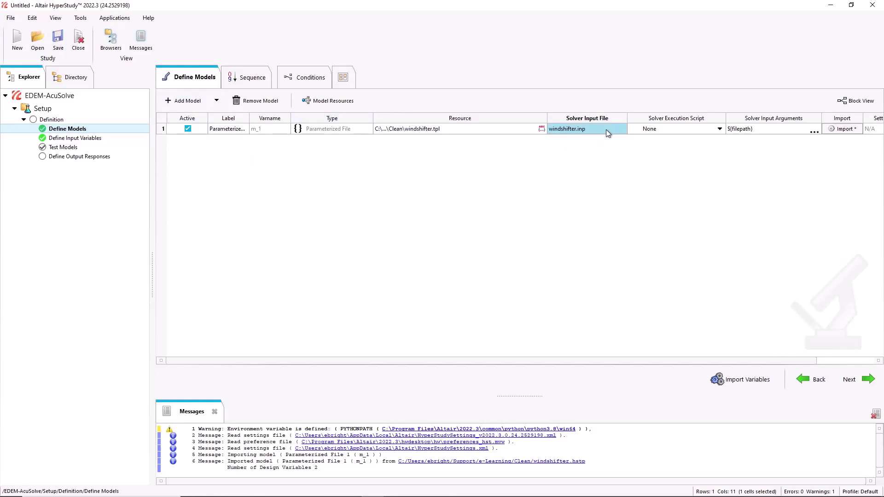
click(513, 178)
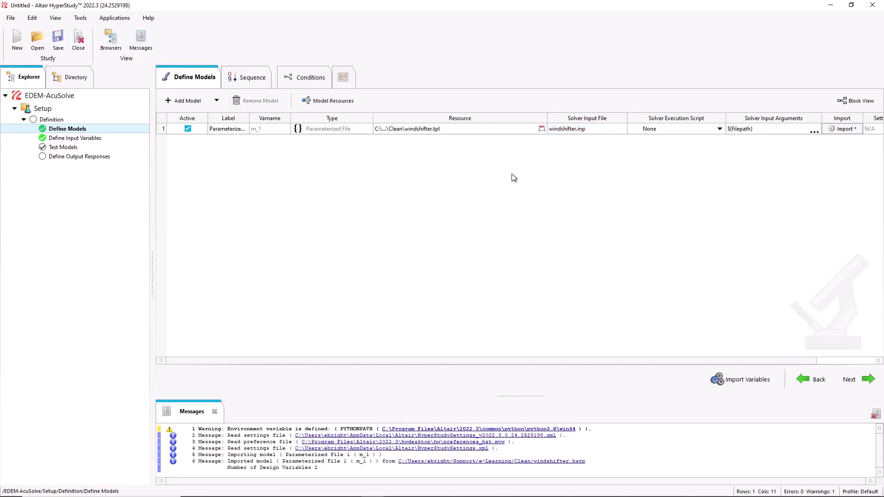
Step: Add an EDEM model (m_2) using windshifter_bidirectional.dem as its resource
click(187, 101)
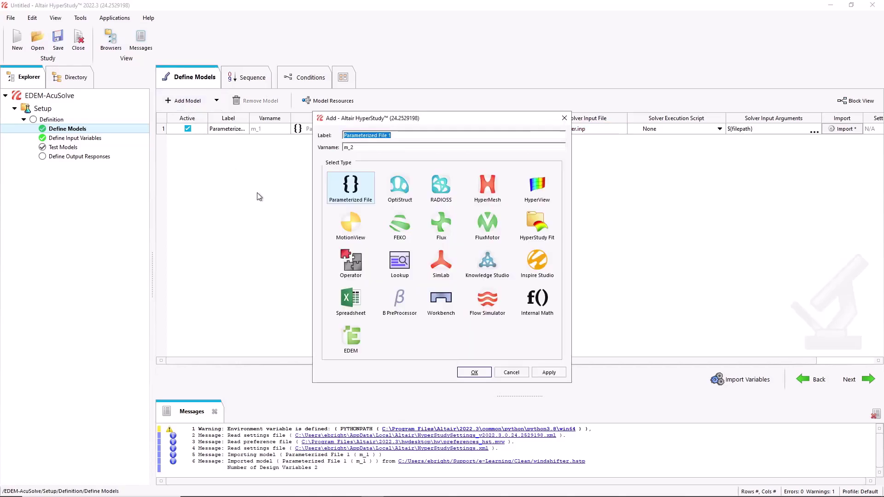
click(348, 340)
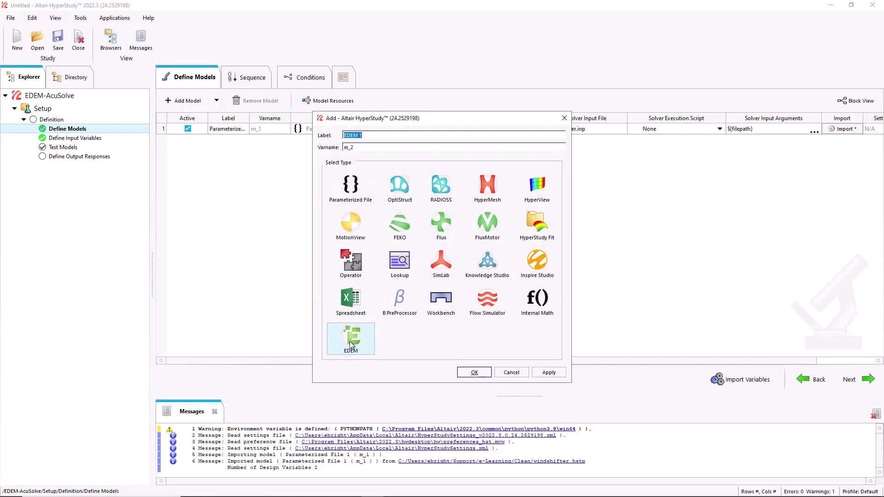
click(473, 373)
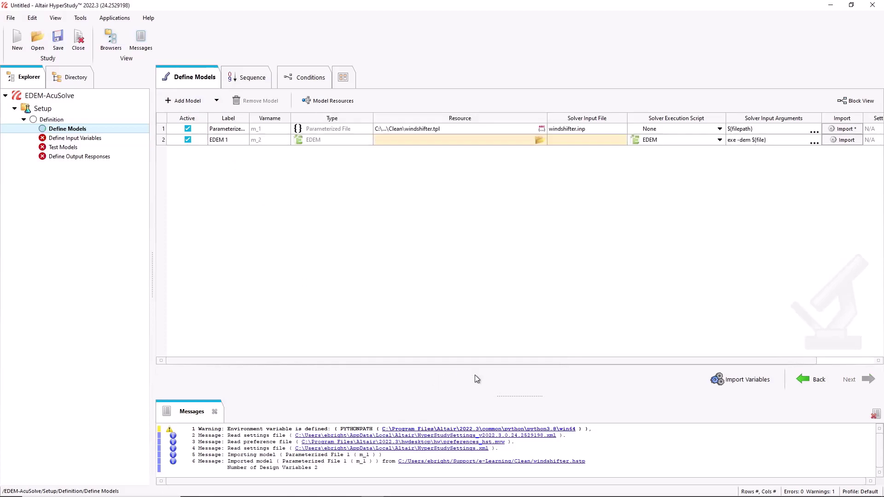
click(539, 141)
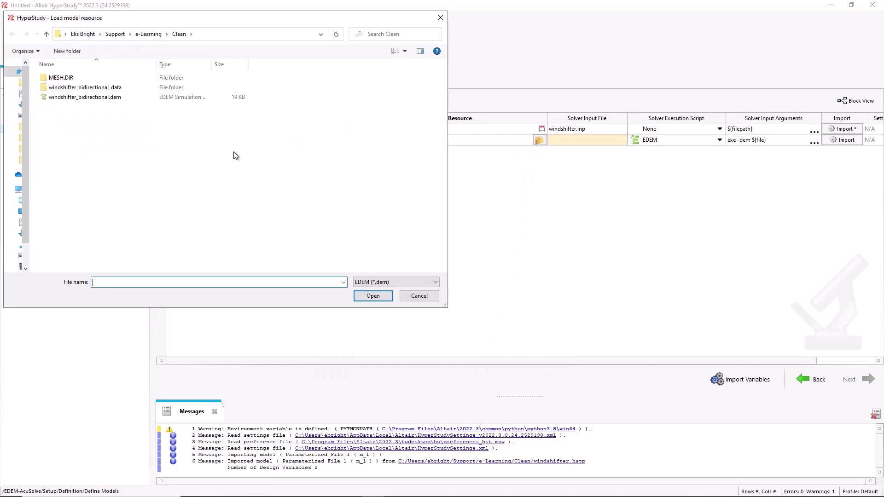
click(128, 97)
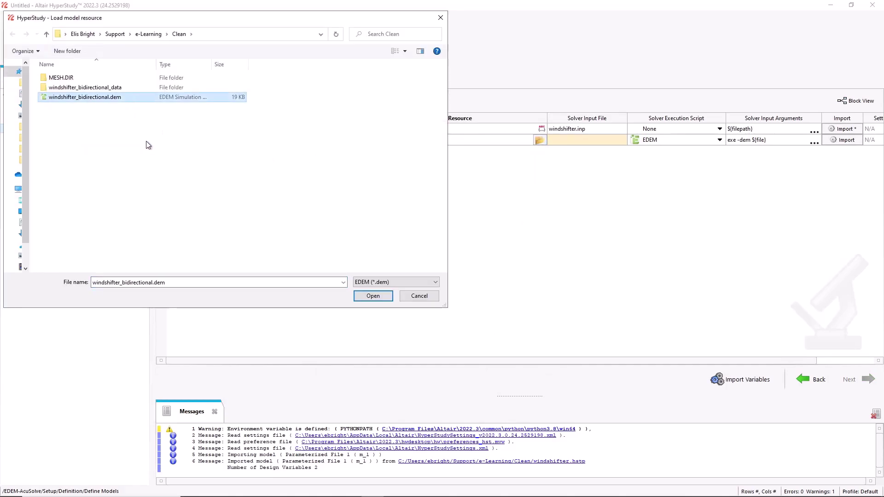
click(374, 296)
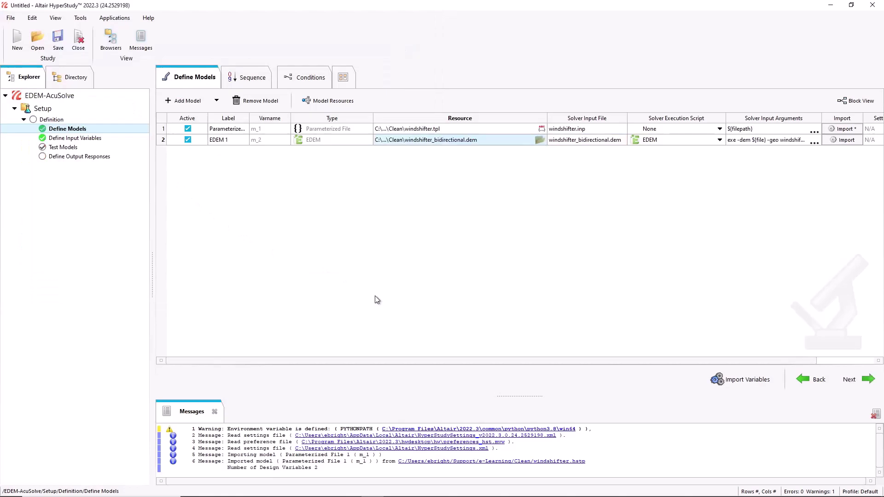
Step: Remove '-geo windshifter.hm' so the EDEM solver arguments read exe -dem ${file}
double_click(774, 141)
drag(761, 143, 838, 148)
key(BackSpace)
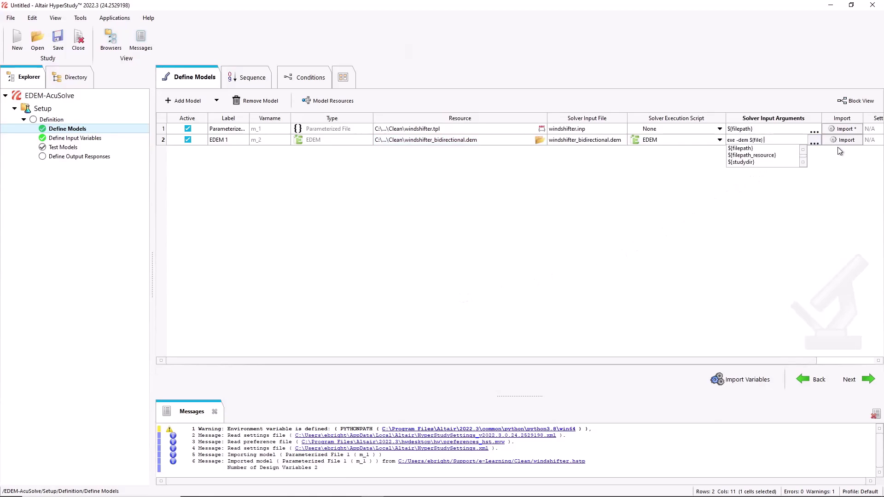
key(Escape)
key(Return)
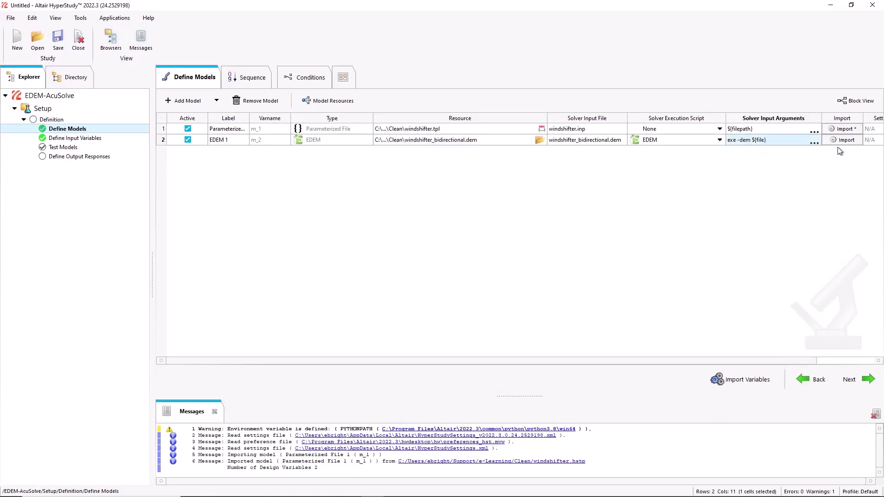
click(813, 119)
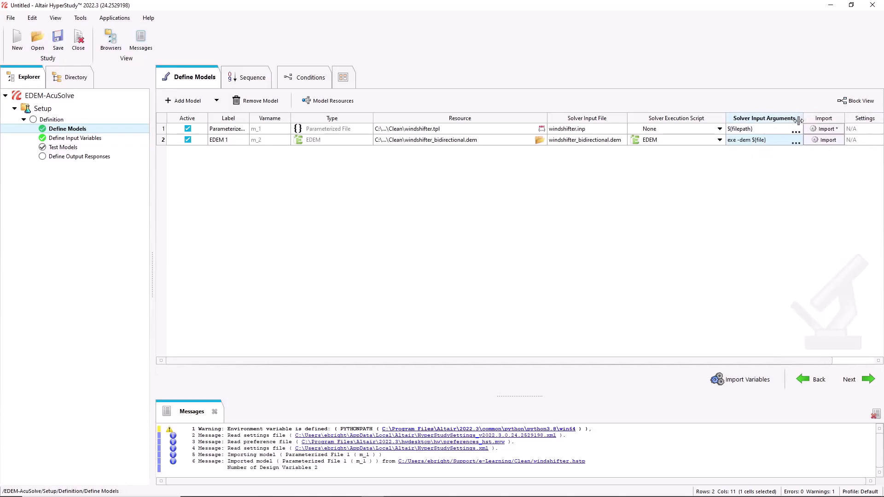
drag(822, 118, 799, 119)
click(828, 179)
Step: Import m_2 through the EDEM-HyperStudy Connector with all EDEM parameters unchecked
click(822, 141)
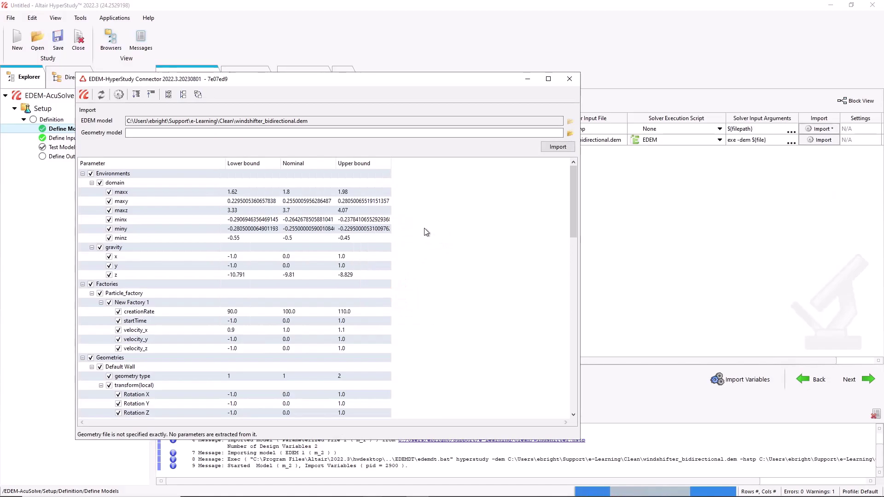
scroll(421, 228, down, 2)
scroll(421, 229, up, 2)
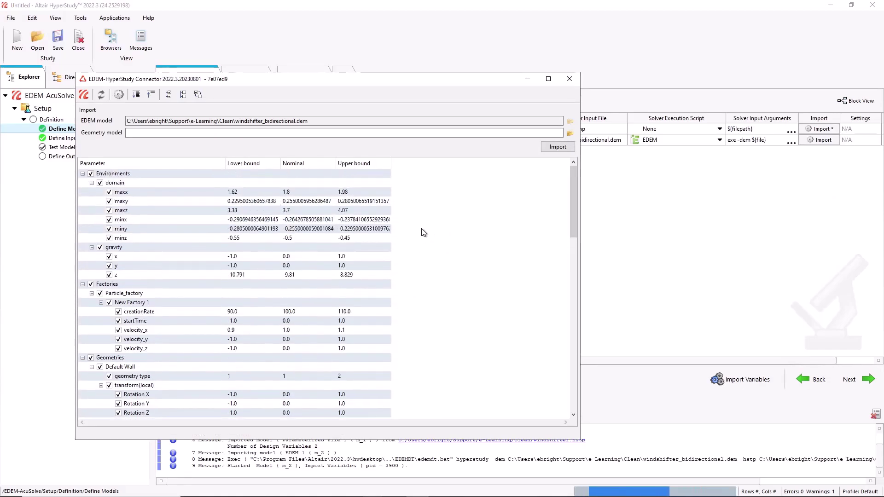
click(151, 96)
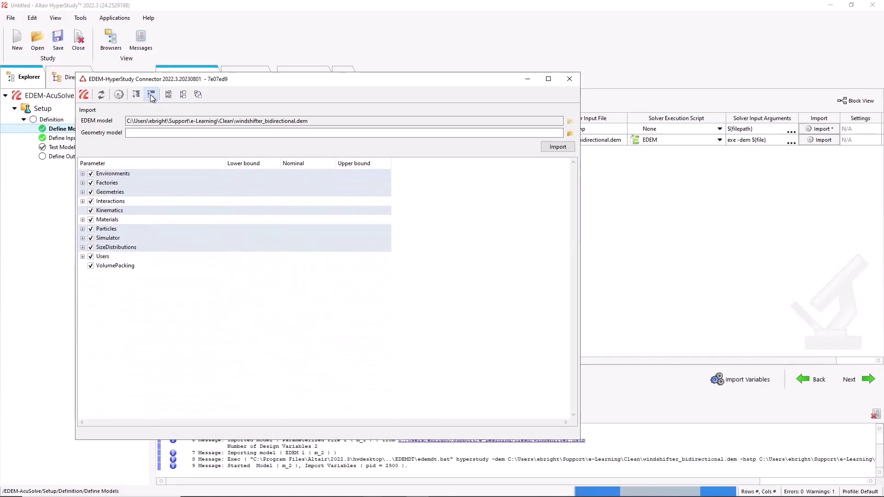
click(183, 95)
click(85, 95)
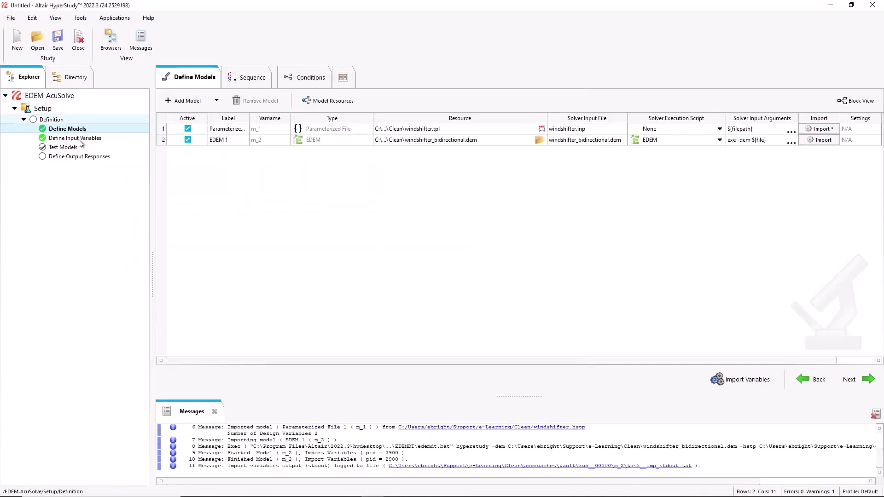
Step: Make final_time inactive with nominal 0.1 and give average_velocity a nominal of 10
click(104, 139)
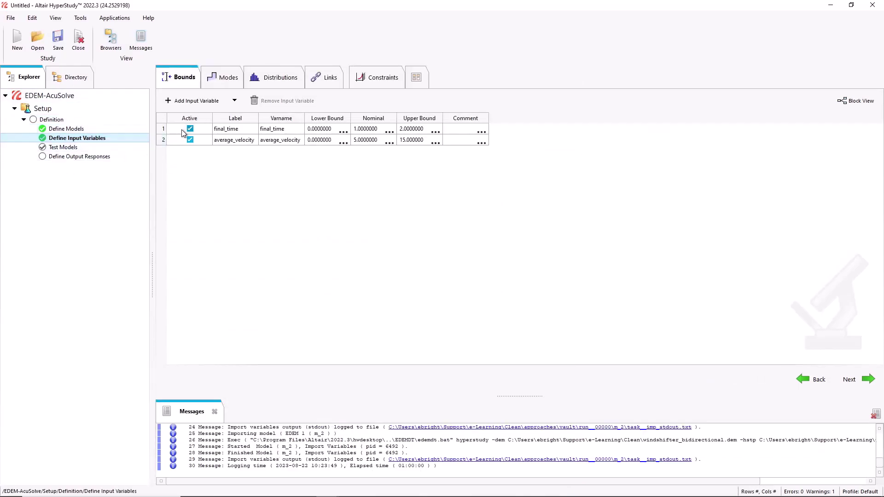
click(189, 129)
double_click(359, 129)
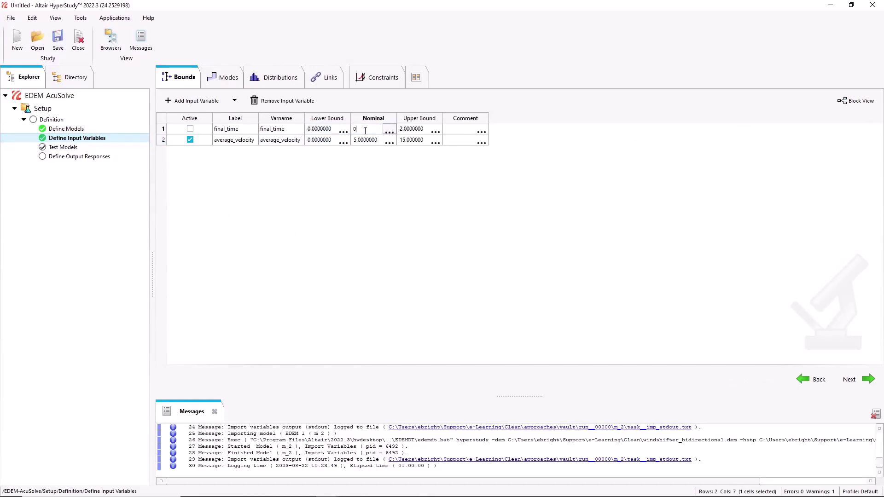
text(.1)
key(Return)
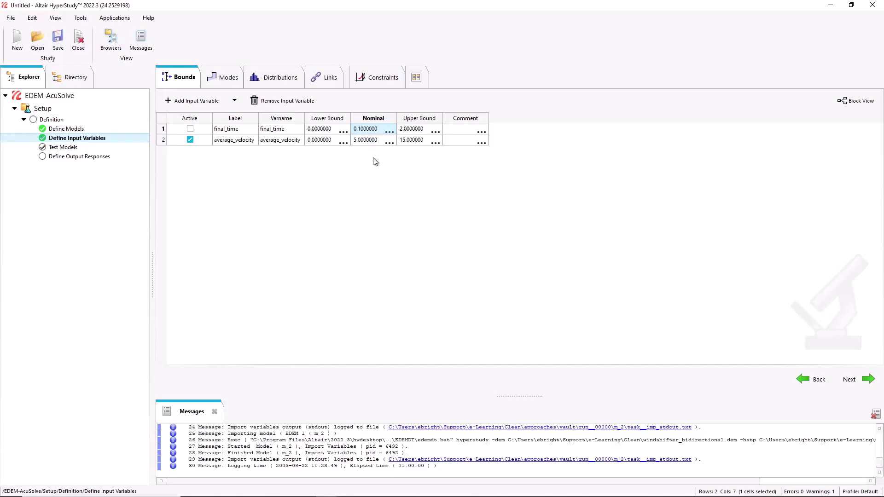
double_click(367, 140)
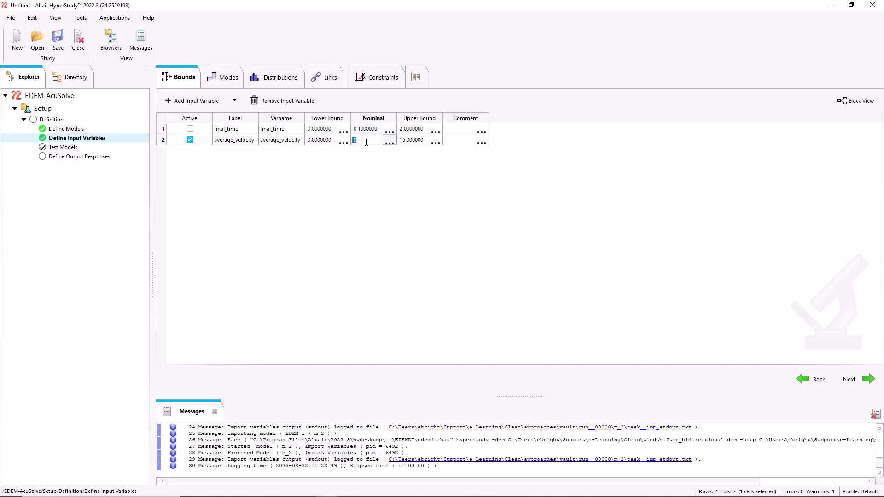
text(10.000000)
click(367, 214)
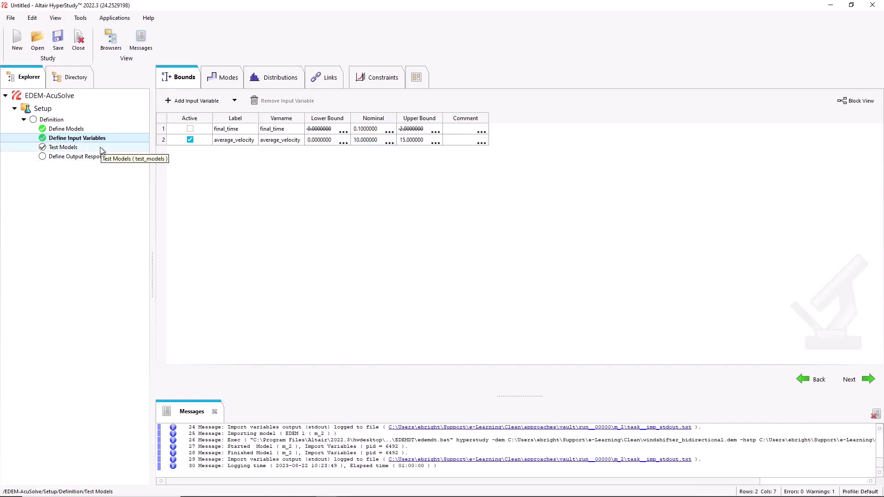
Step: Run the model definition test and expand the m_1 and m_2 run folders
click(100, 147)
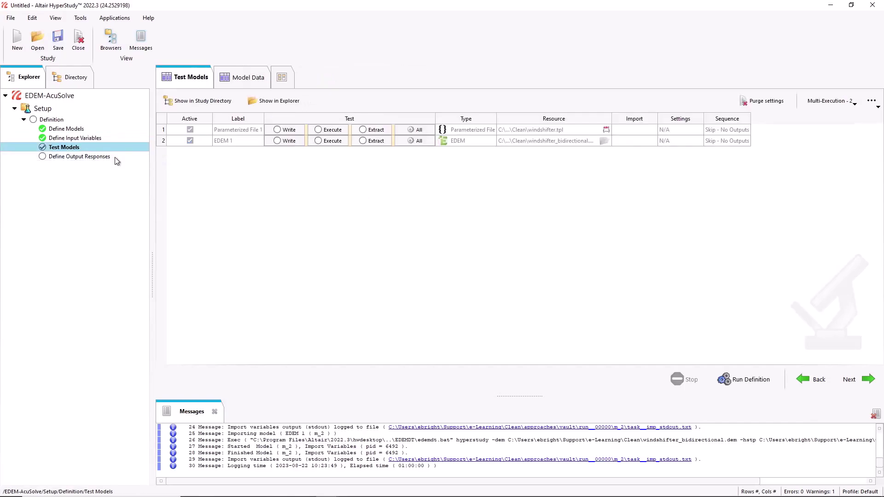
click(730, 378)
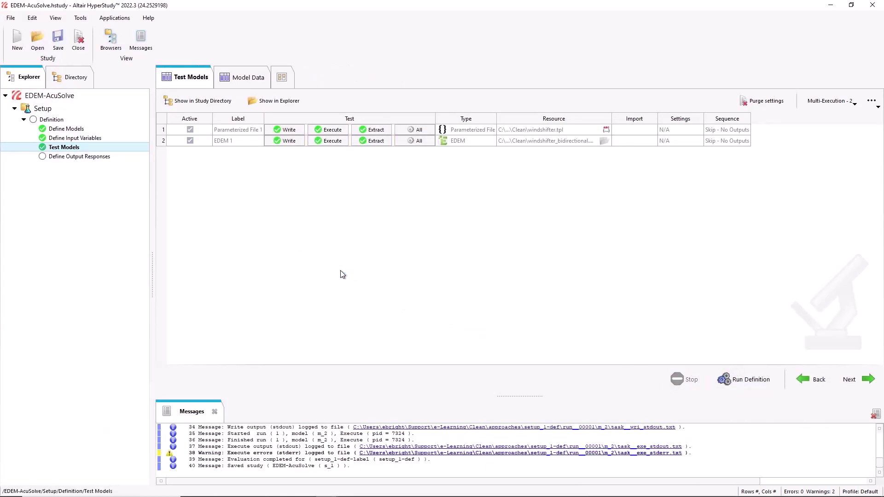
click(198, 101)
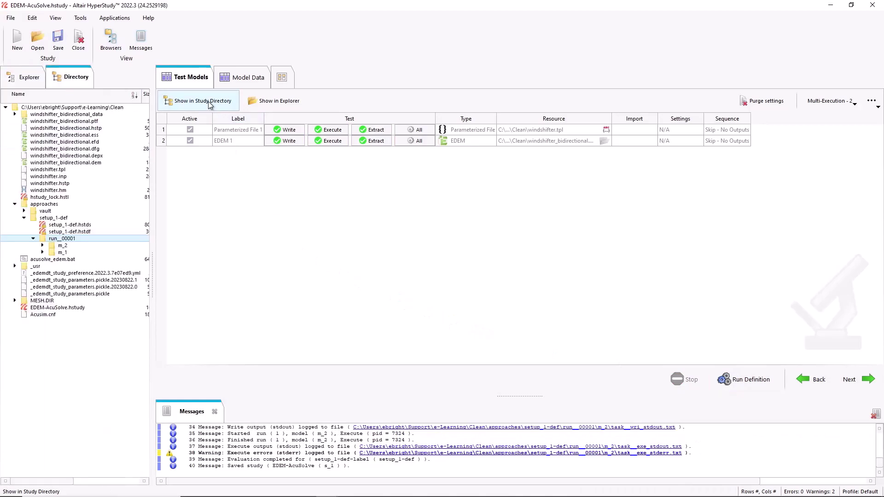
click(43, 252)
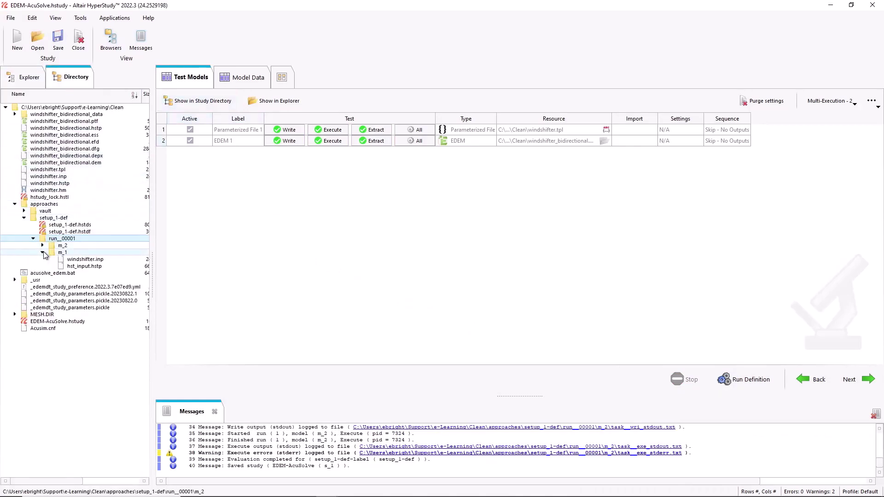
click(42, 246)
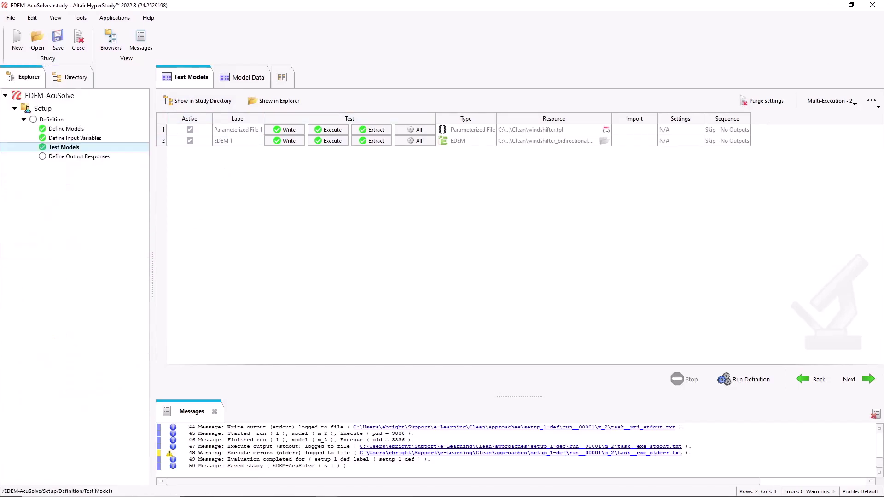
Step: Add a third model, Operator 1 (m_3), on the Define Models page
click(93, 129)
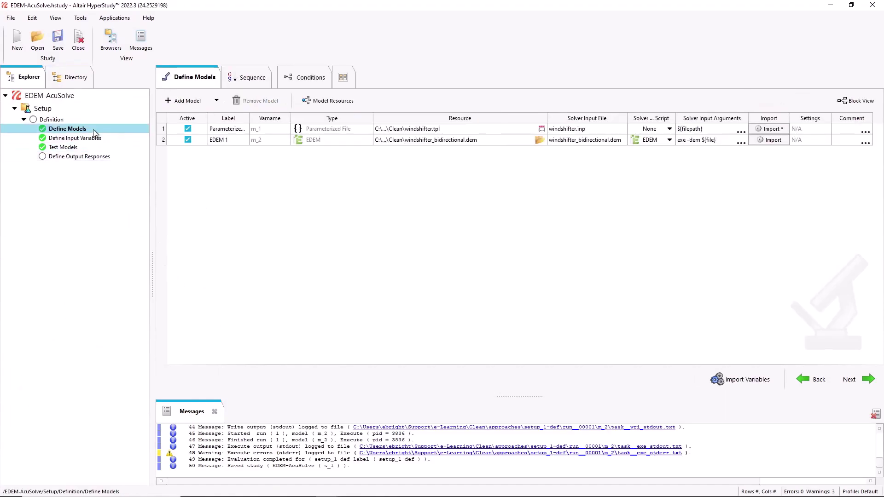
click(188, 100)
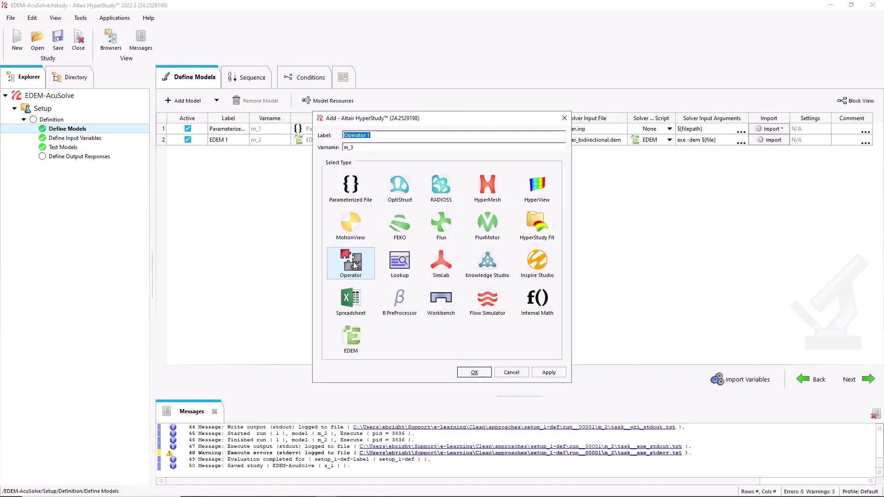
click(474, 373)
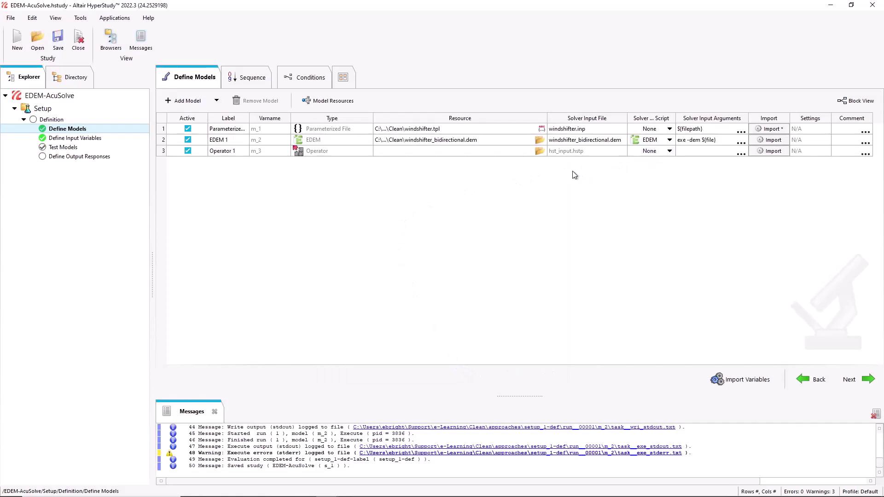
Step: Add windshifter.inp as an output file of Parameterized File 1
click(307, 104)
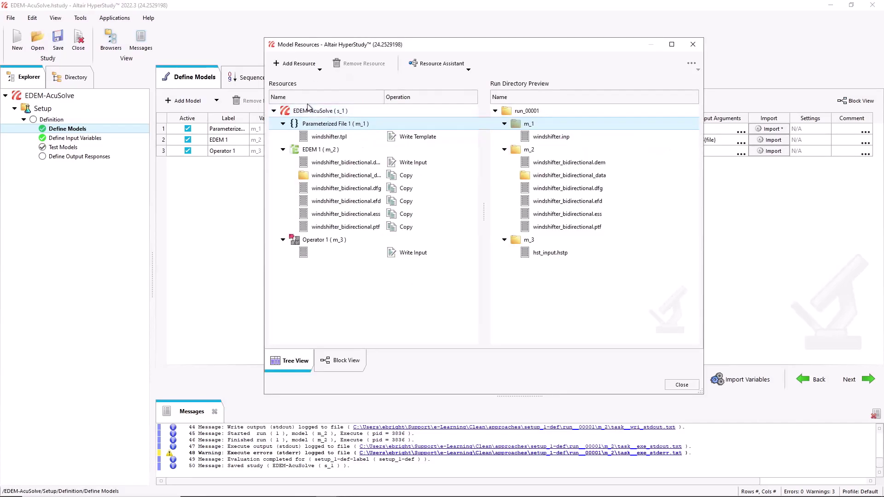
right_click(369, 125)
click(425, 150)
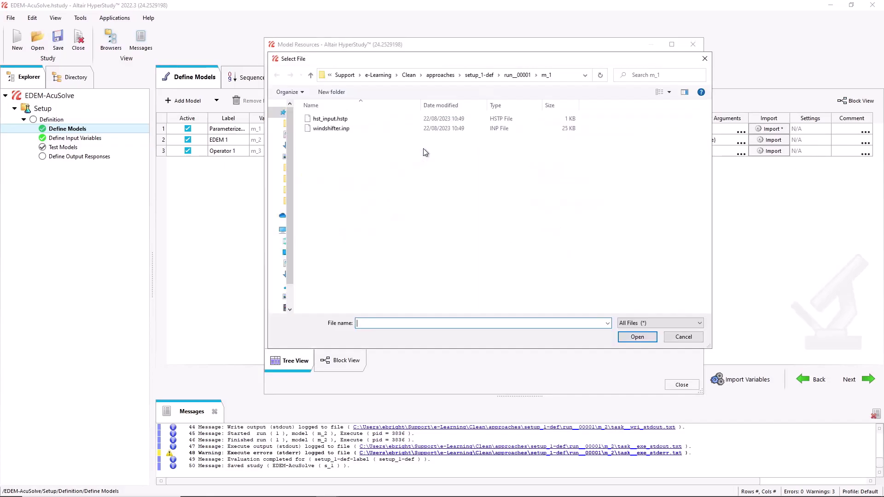
click(433, 130)
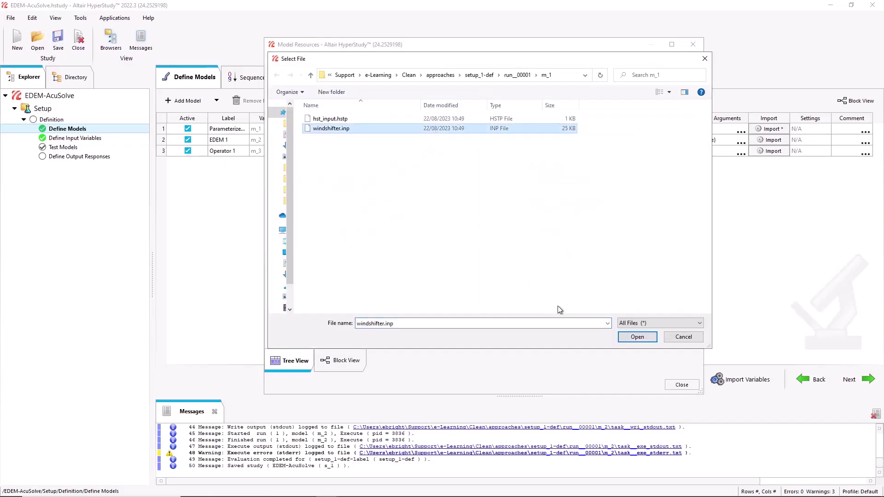
click(634, 339)
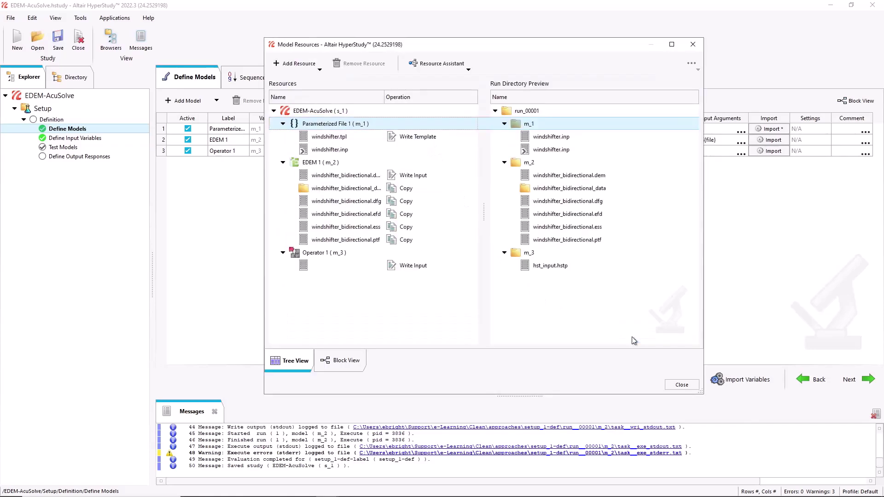
Step: Link the parameterized model's windshifter.inp to Operator 1 as a resource
right_click(345, 253)
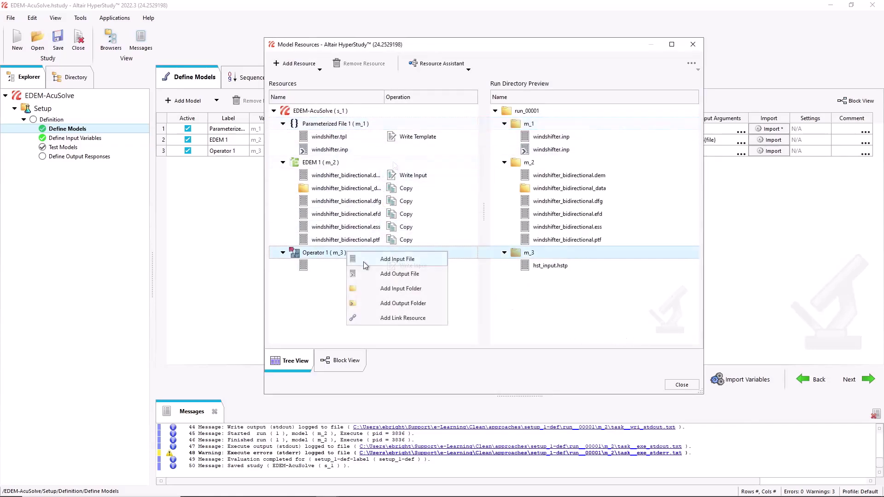
click(405, 319)
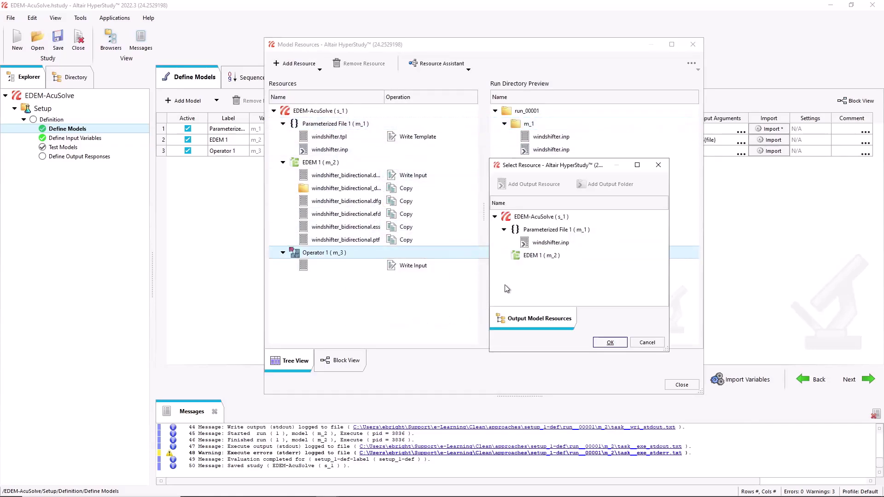
click(551, 242)
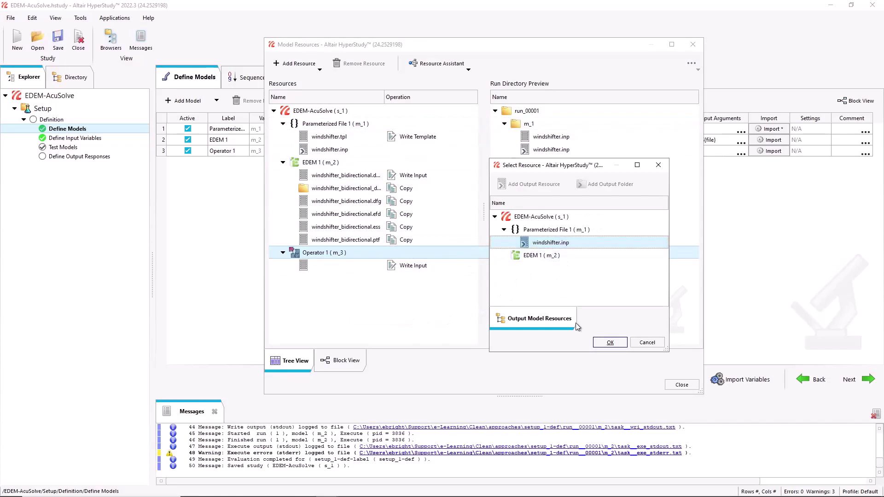
click(609, 344)
Step: Add windshifter_bidirectional .dem, .dfg, .efd, .ess and .ptf as EDEM 1 output files
right_click(368, 163)
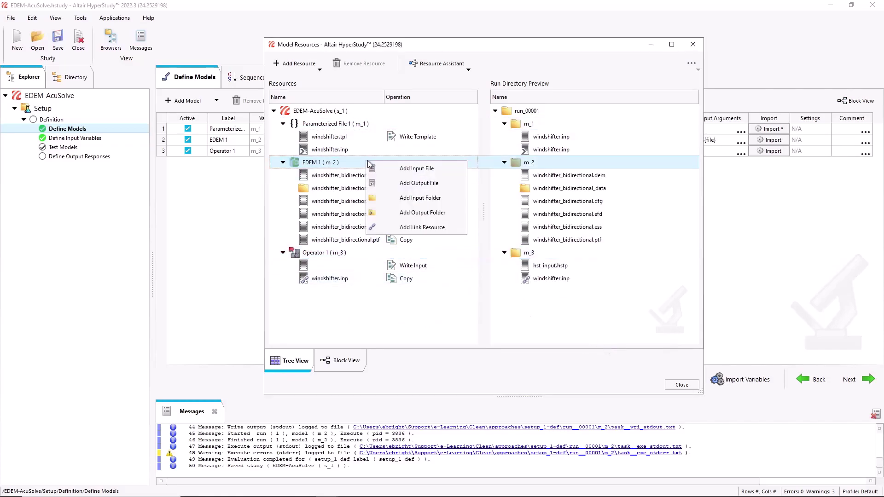
click(410, 183)
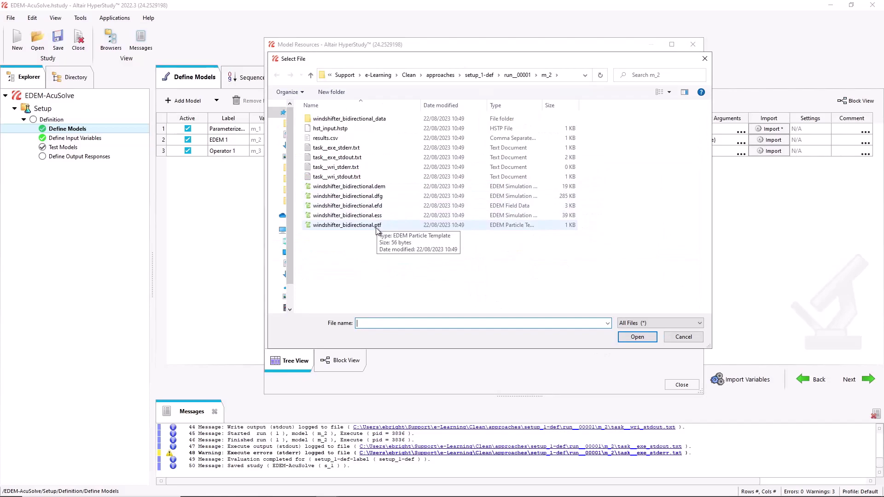
double_click(350, 186)
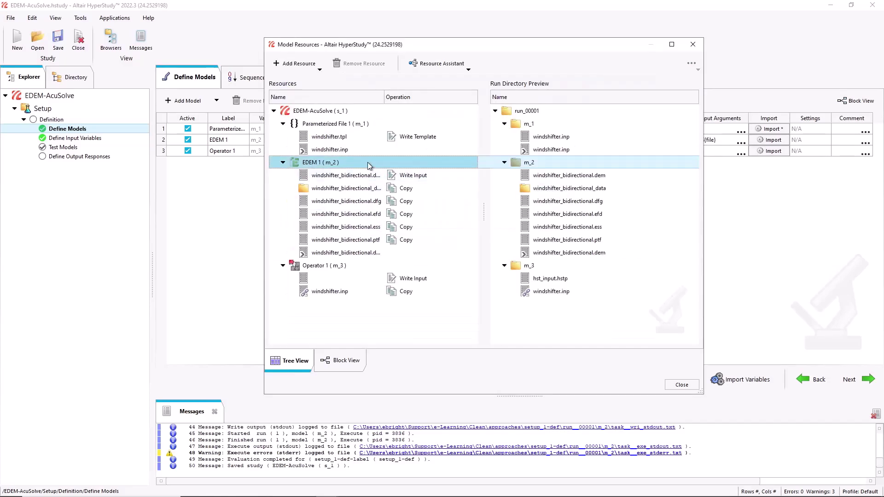
right_click(368, 164)
click(387, 186)
double_click(394, 198)
right_click(377, 164)
click(391, 186)
double_click(402, 208)
right_click(367, 163)
click(391, 186)
double_click(392, 225)
right_click(365, 164)
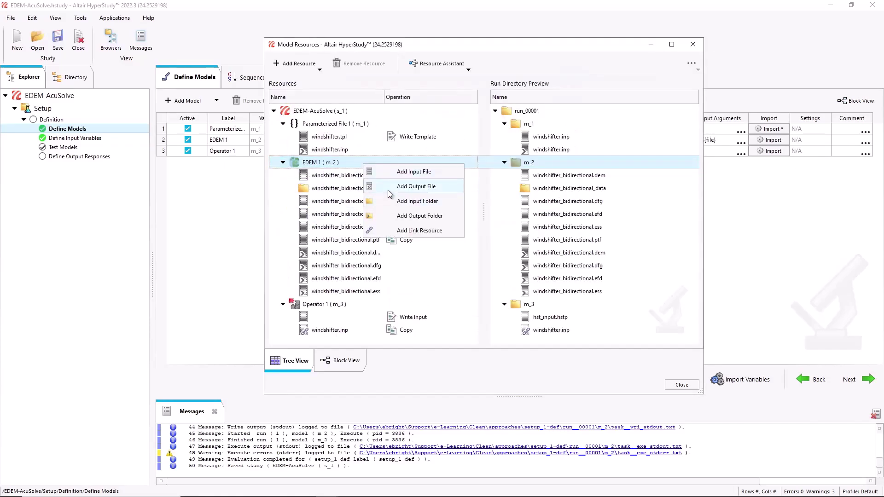
click(390, 193)
double_click(399, 219)
Step: Add the windshifter_bidirectional_data folder as an EDEM 1 output folder
right_click(358, 164)
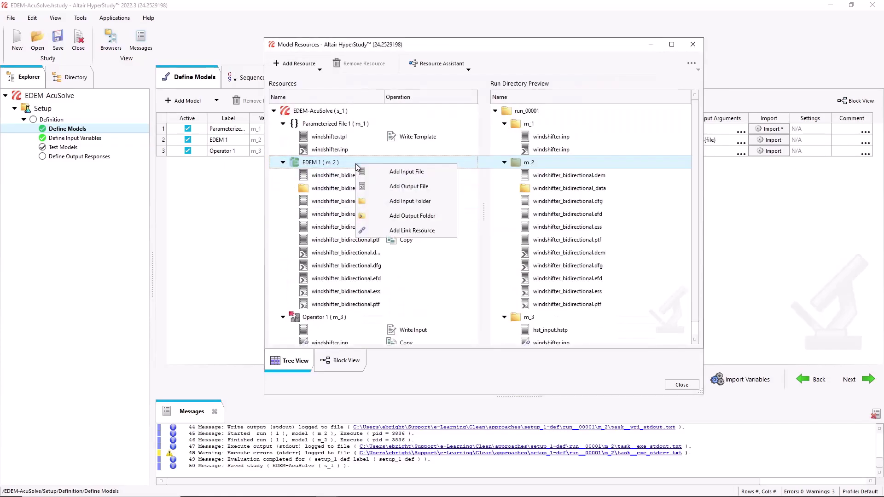
click(392, 216)
click(359, 117)
click(634, 337)
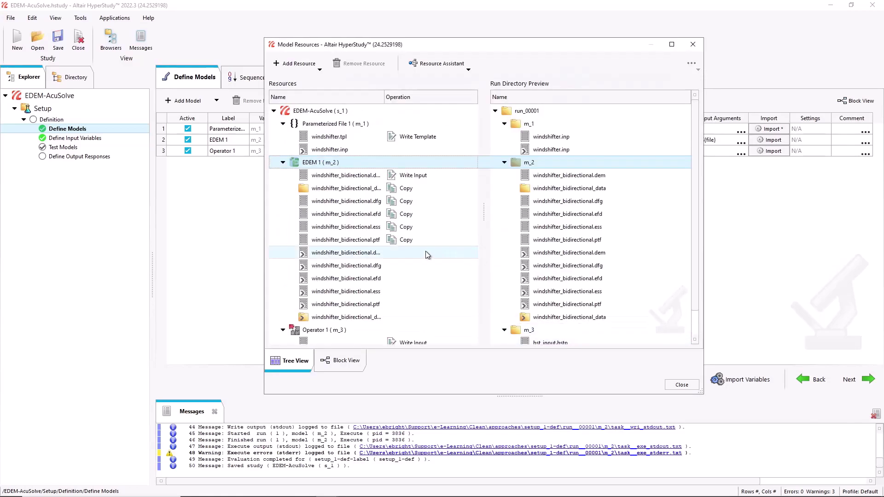
Step: Link EDEM 1's windshifter_bidirectional.dem to Operator 1
scroll(425, 254, down, 1)
right_click(374, 302)
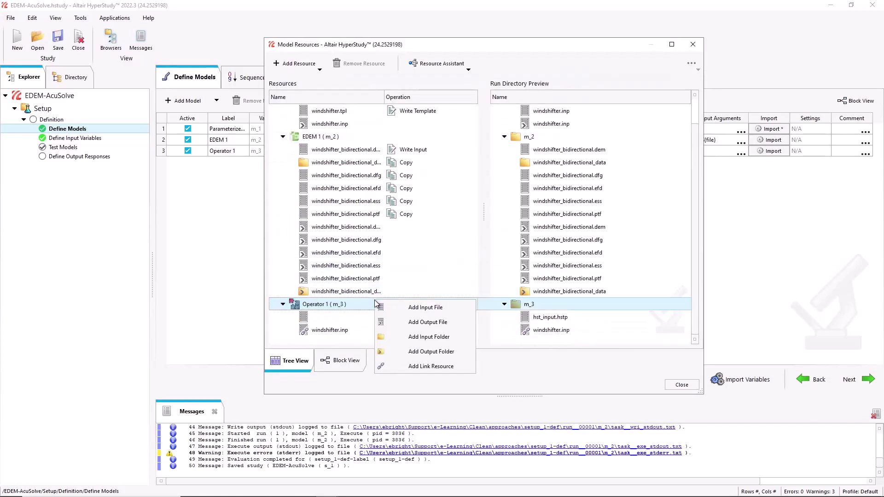
click(433, 367)
click(513, 266)
scroll(553, 249, down, 1)
click(569, 229)
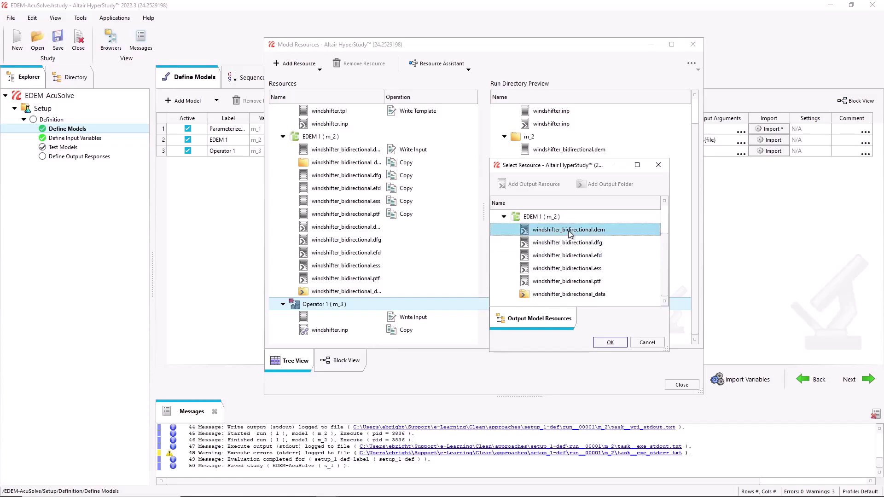
shift+click(570, 294)
click(611, 342)
right_click(375, 292)
click(423, 315)
key(Escape)
Step: Link EDEM 1's .dfg and .efd files to Operator 1
right_click(374, 291)
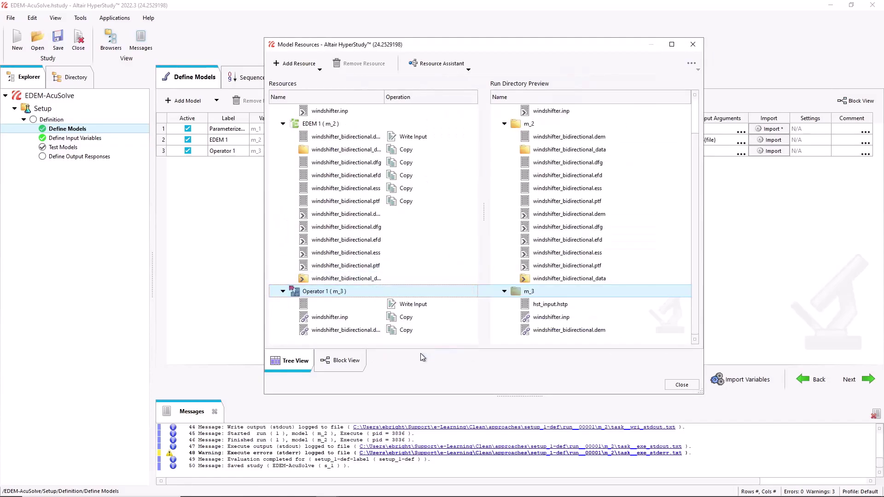
click(423, 358)
click(567, 281)
click(610, 342)
right_click(374, 292)
click(423, 359)
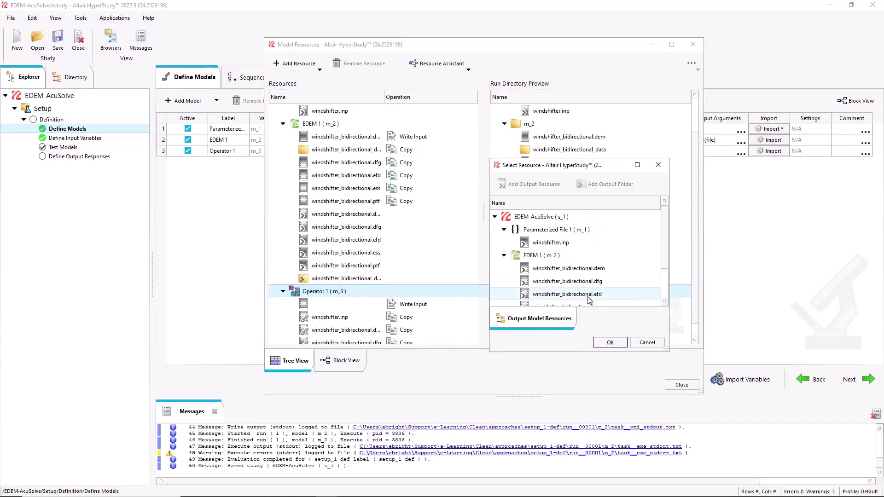
click(568, 294)
click(610, 343)
Step: Link EDEM 1's .ess and .ptf files and its data folder to Operator 1
scroll(388, 270, down, 1)
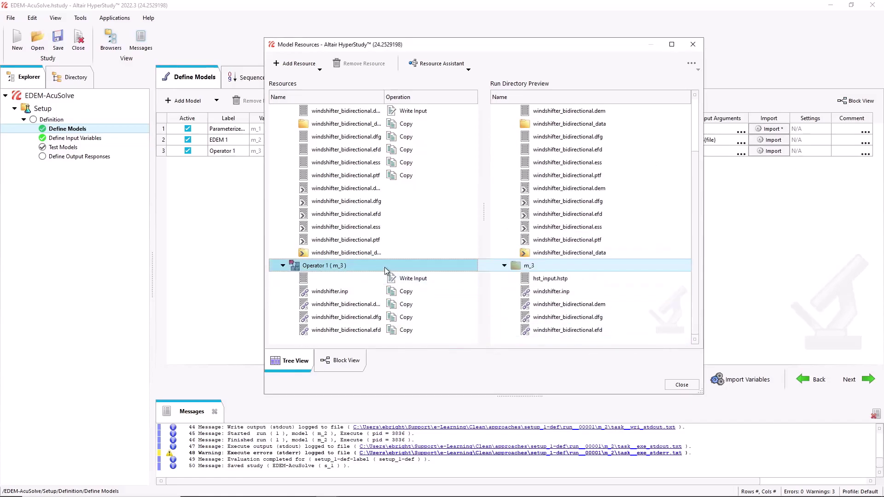
right_click(385, 267)
click(435, 325)
double_click(567, 282)
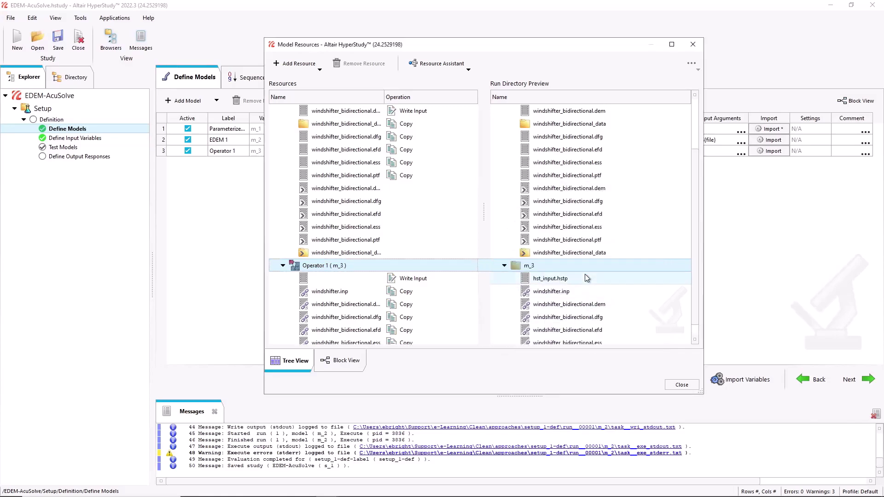
right_click(378, 265)
click(433, 325)
click(567, 280)
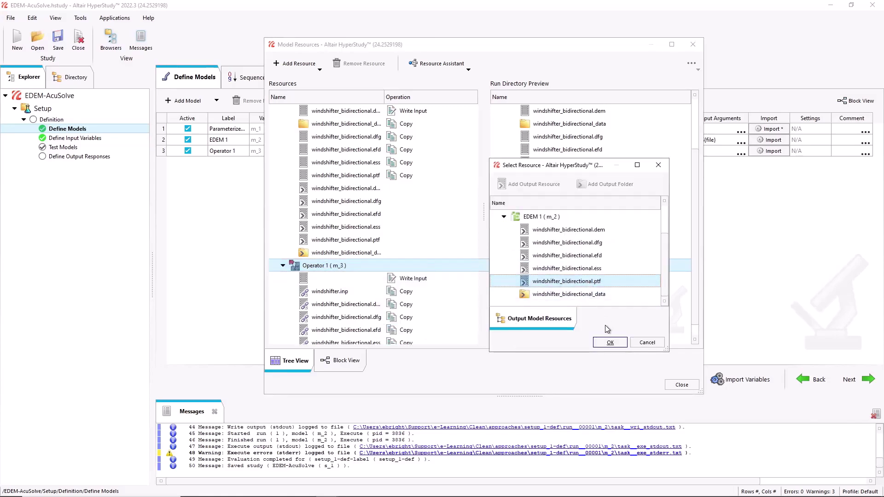
click(609, 343)
right_click(354, 266)
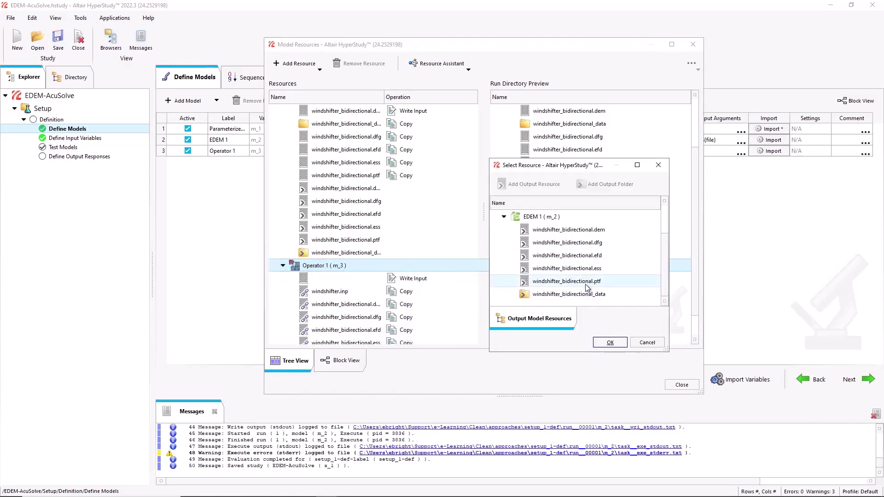
click(610, 343)
Step: Add the MESH.DIR folder and Acusim.cnf file as Operator 1 input resources
right_click(362, 228)
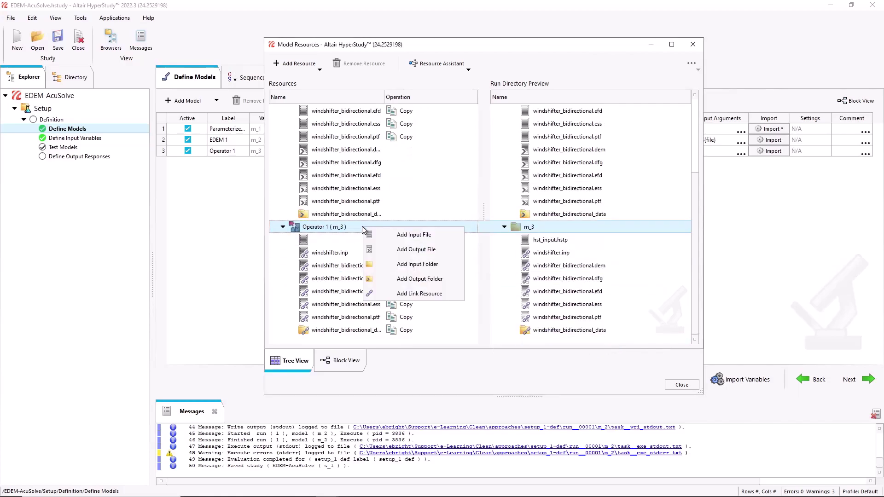
click(398, 265)
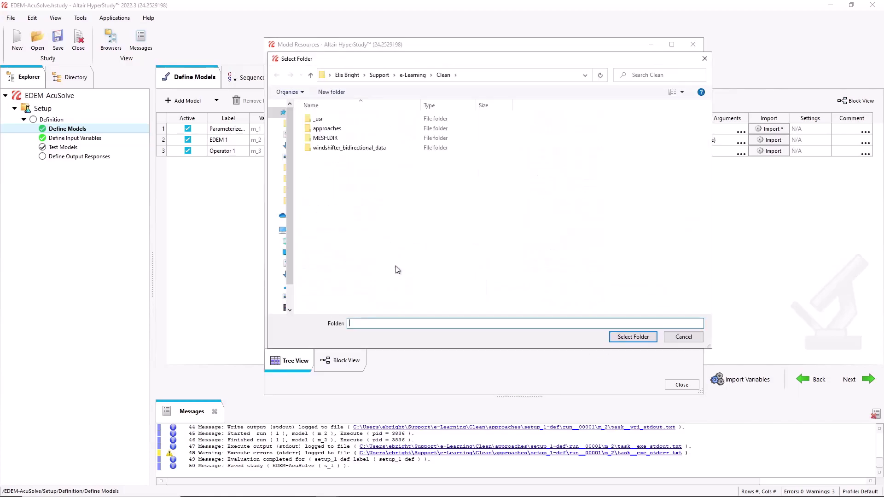
mouse_move(325, 138)
click(357, 138)
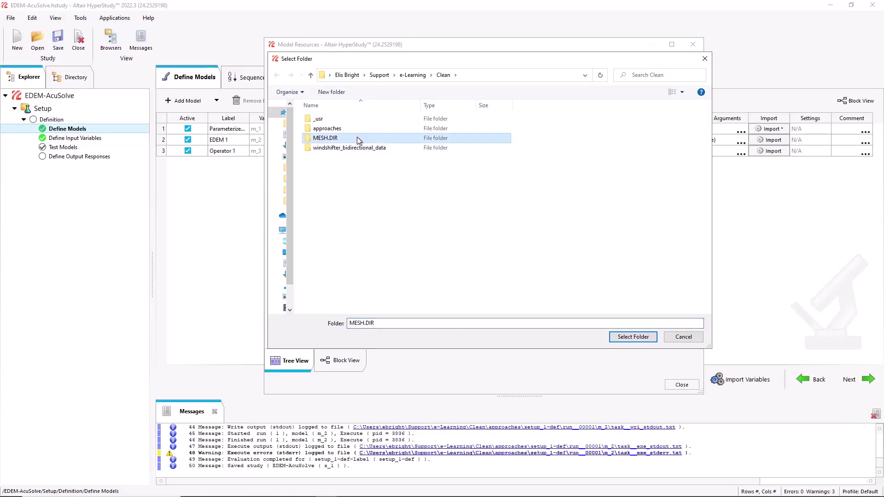
click(633, 337)
right_click(369, 214)
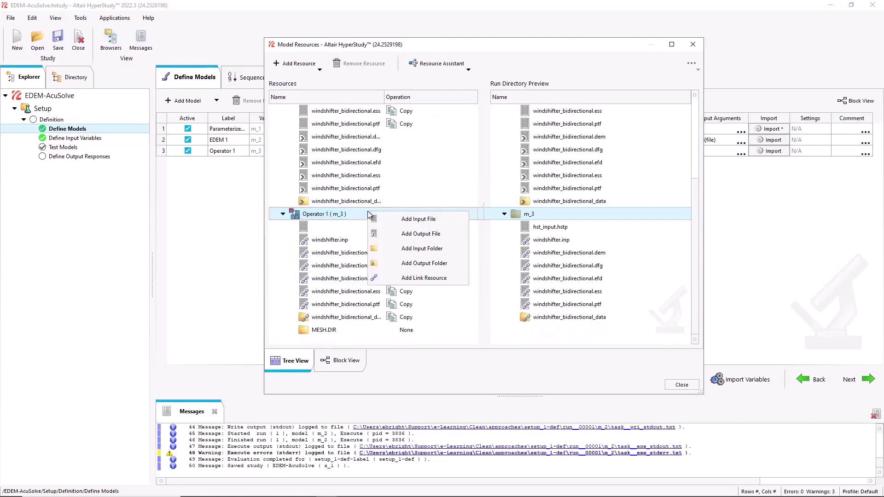
click(395, 220)
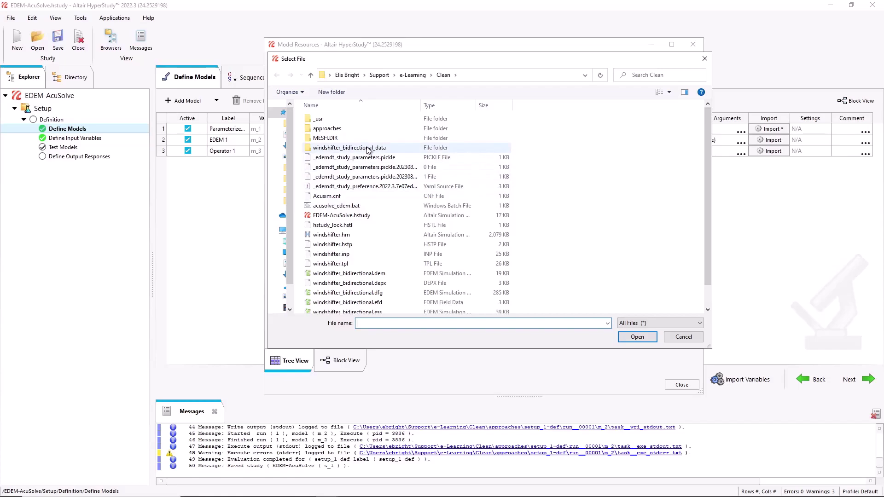
click(349, 198)
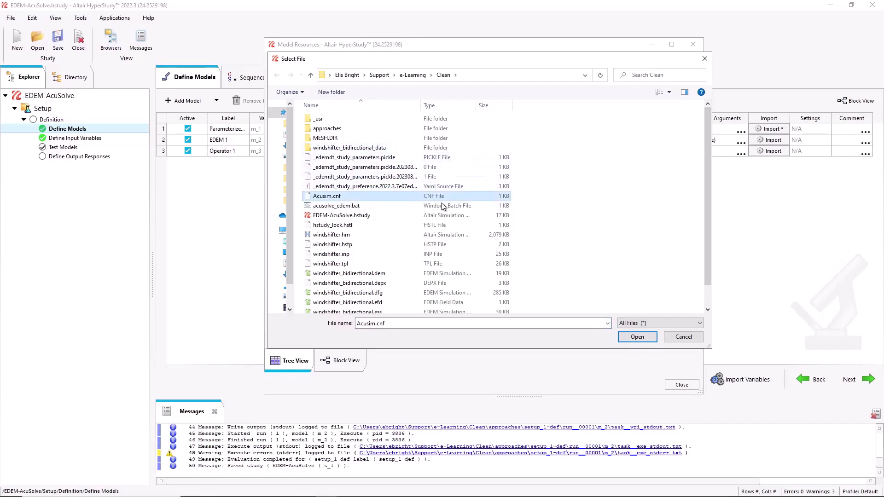
click(638, 338)
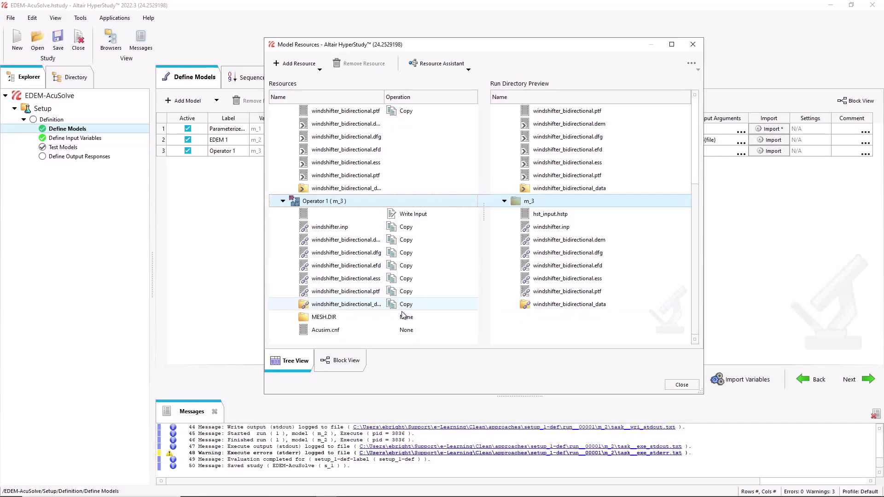
Step: Set the operation for MESH.DIR and Acusim.cnf to Copy and close Model Resources
click(413, 320)
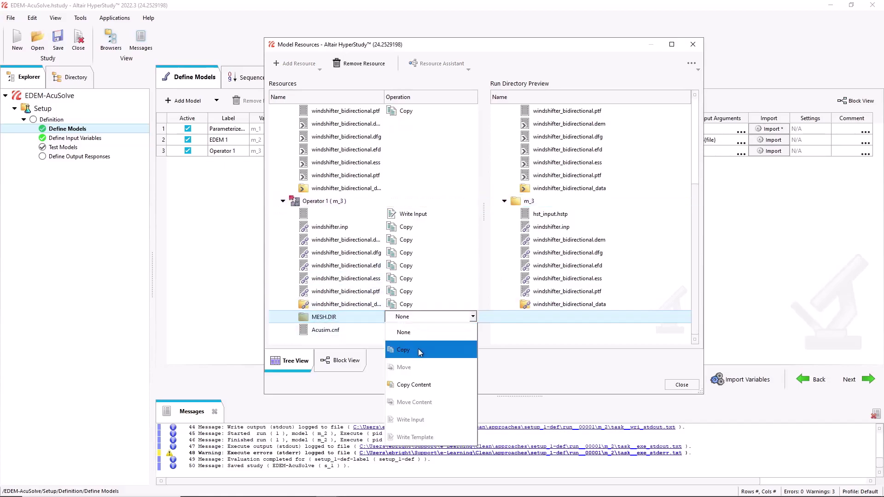
click(418, 349)
click(421, 329)
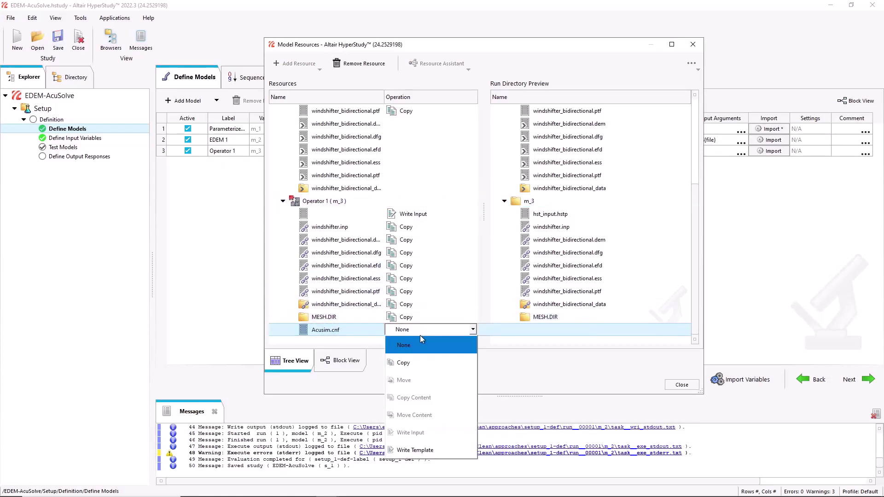
click(424, 363)
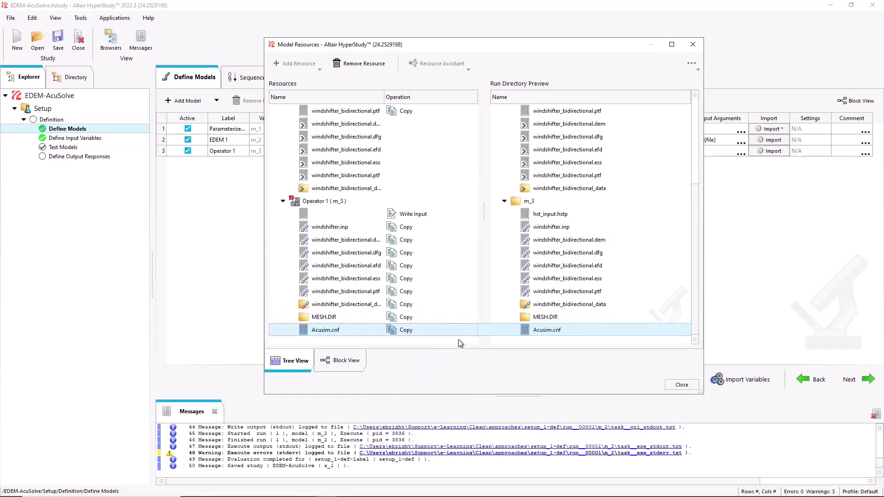
click(681, 386)
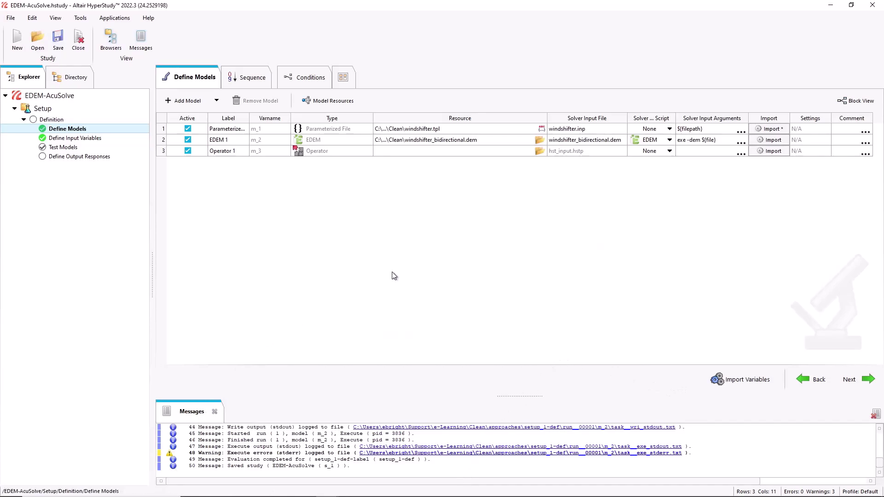
Step: Register a new solver script labelled AcuSolve-EDEM for Operator 1
click(650, 153)
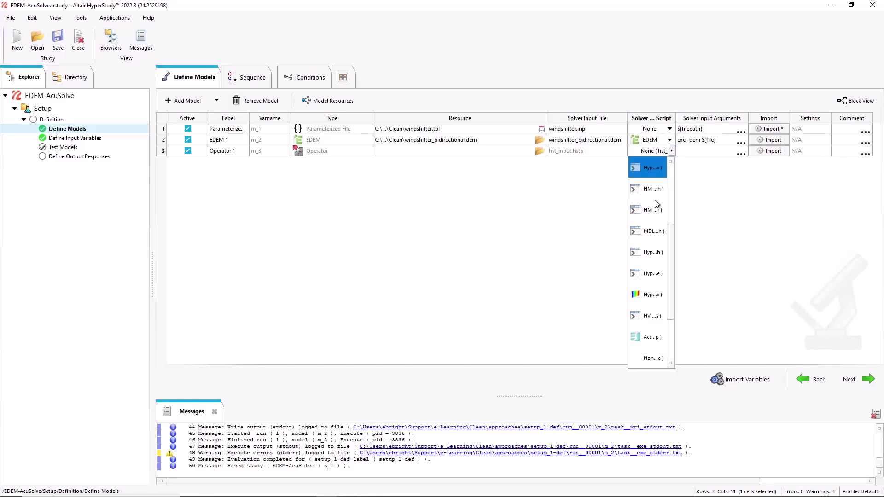
scroll(647, 341, down, 2)
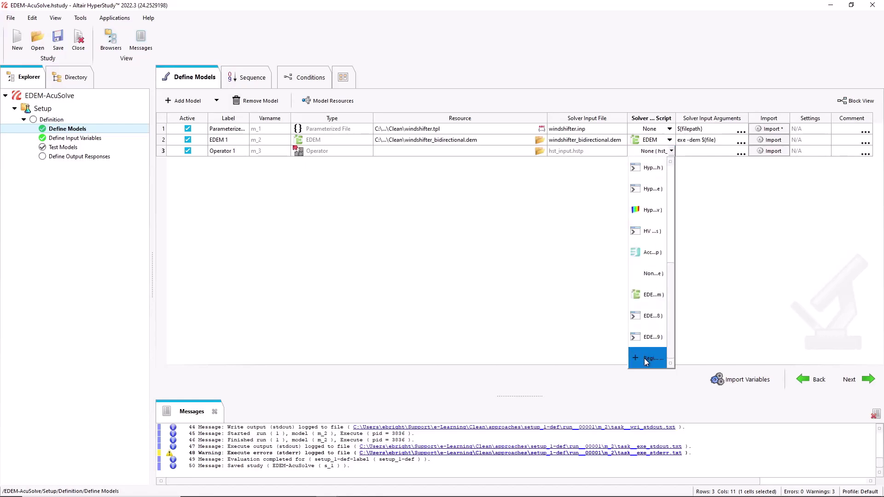
click(645, 358)
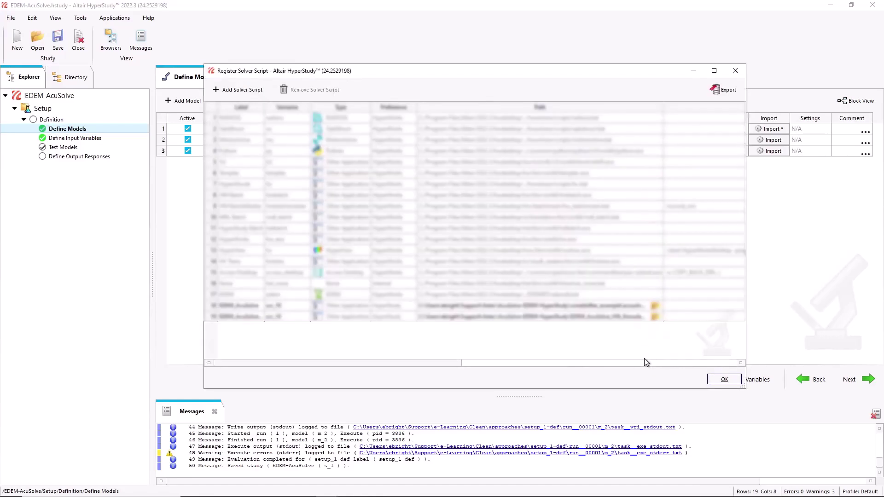
click(239, 92)
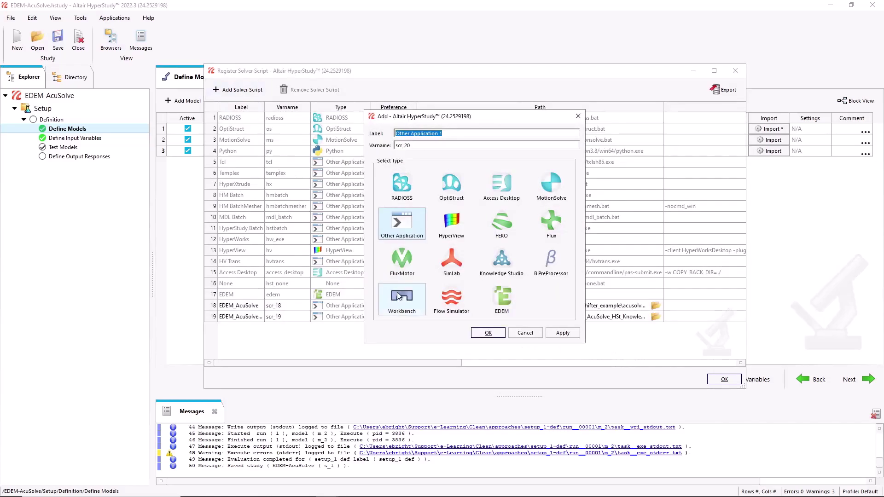
text(AcuSolve-EDEM)
click(491, 333)
Step: Point the AcuSolve-EDEM script at acusolve_edem.bat
click(654, 328)
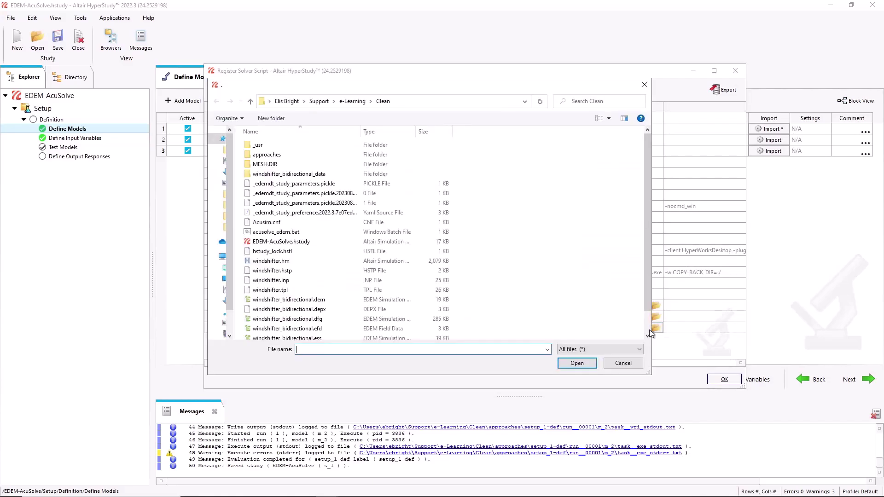
click(309, 232)
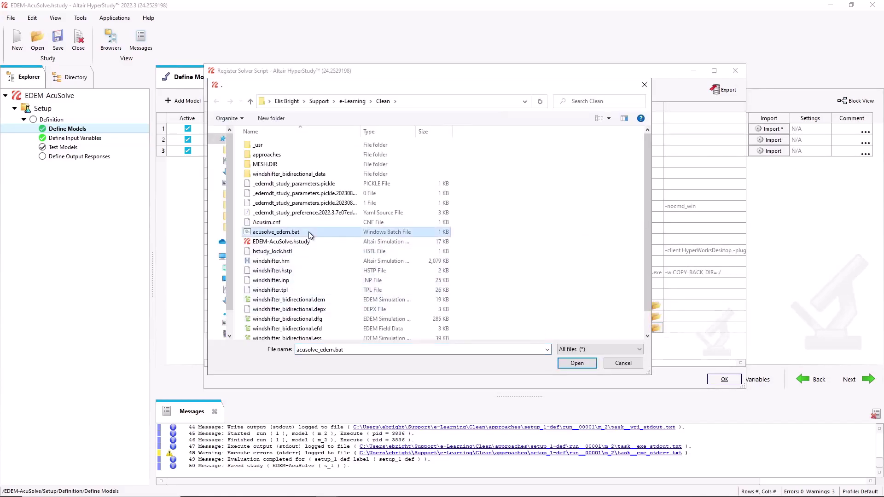
click(575, 364)
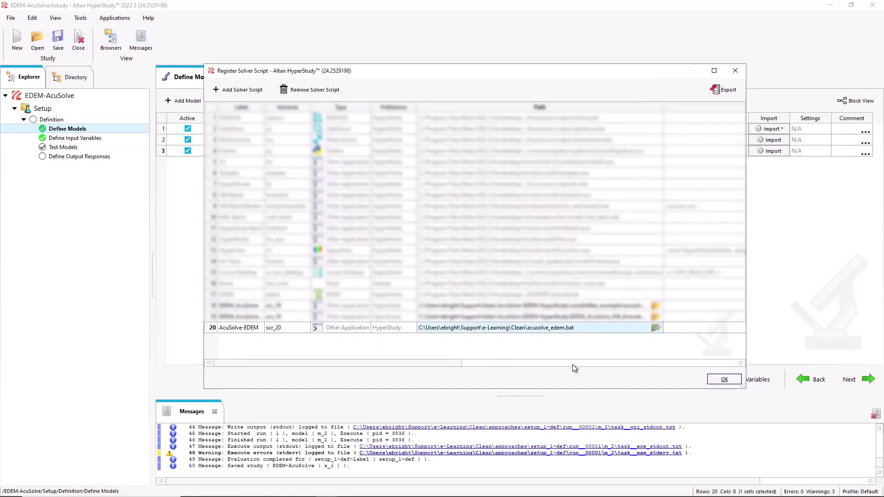
Step: Save the script registration, then set Operator 1's solver input argument to ${dirname m_3.file_3}
click(713, 382)
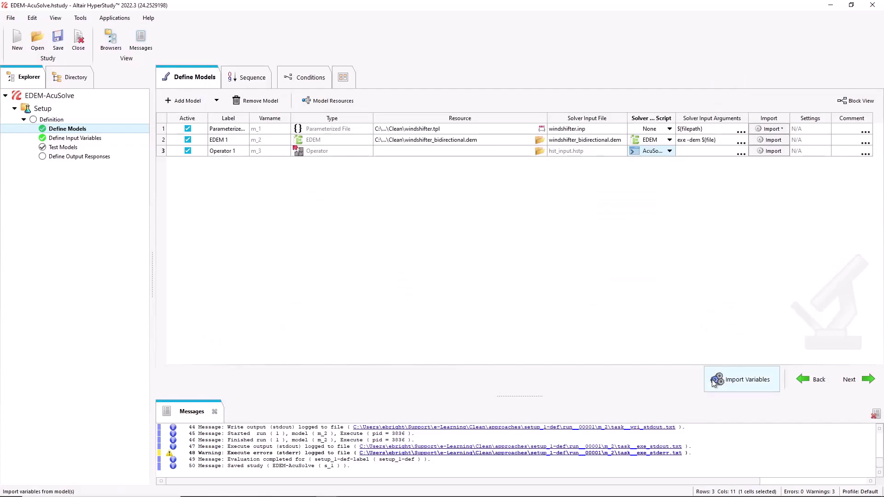
click(398, 296)
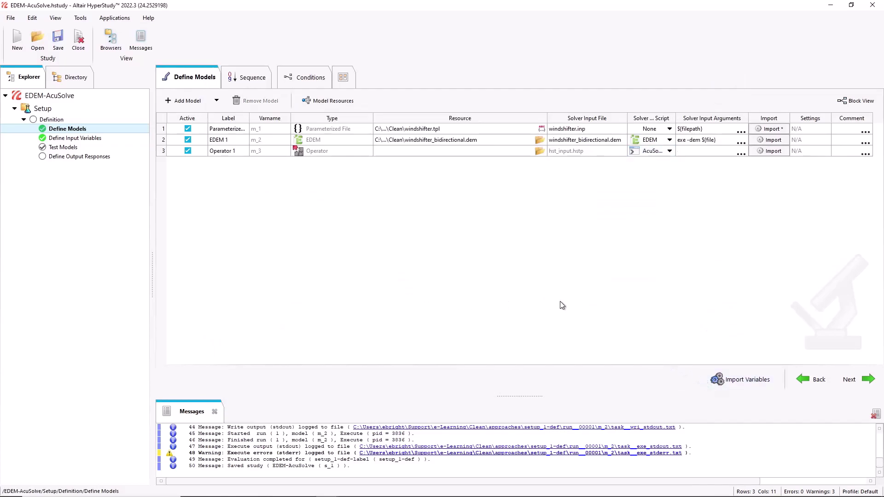
click(741, 155)
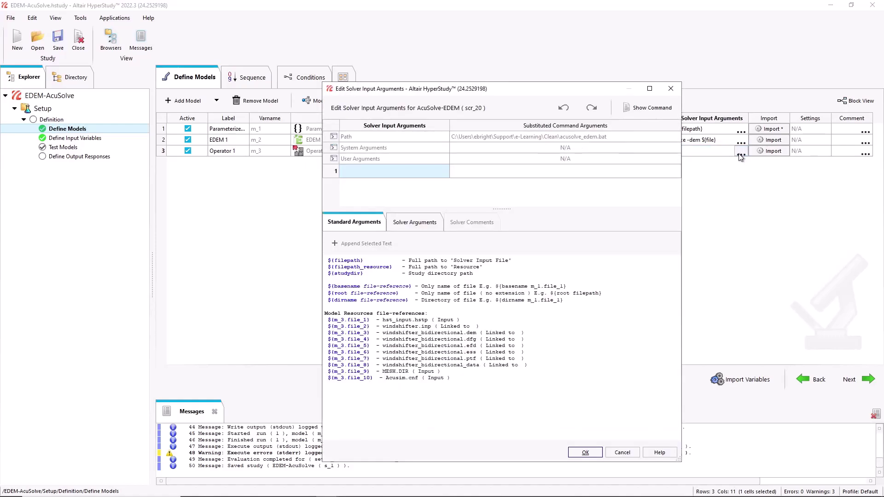
double_click(388, 173)
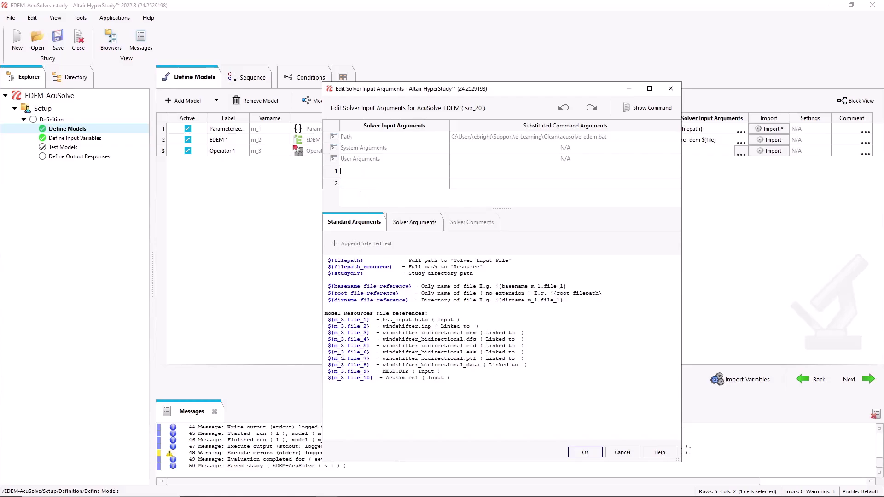
drag(370, 333, 335, 333)
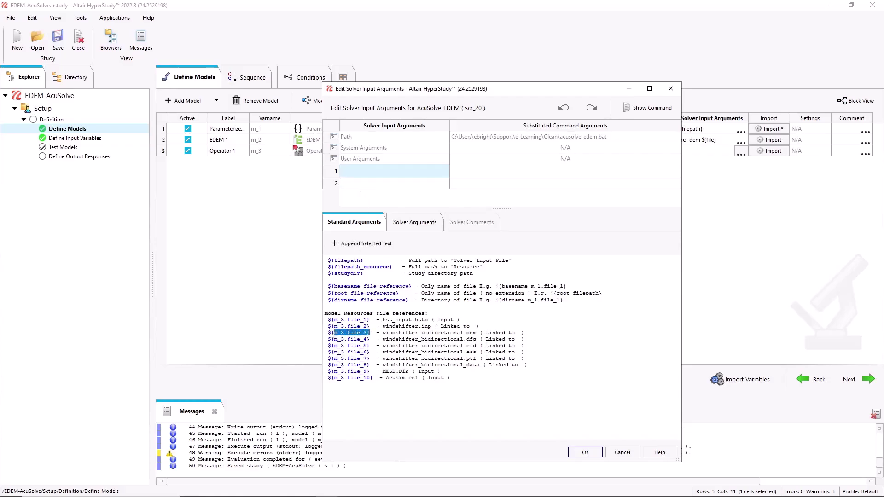
drag(359, 202, 375, 173)
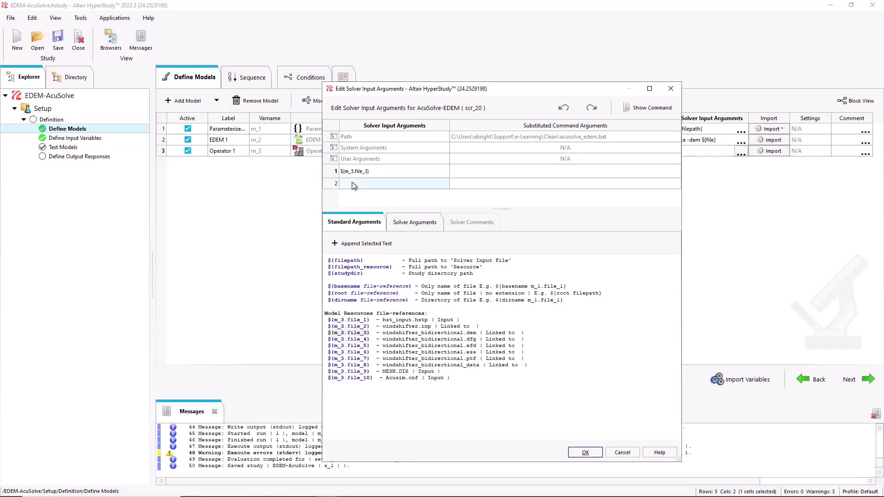
text(dirname)
click(352, 182)
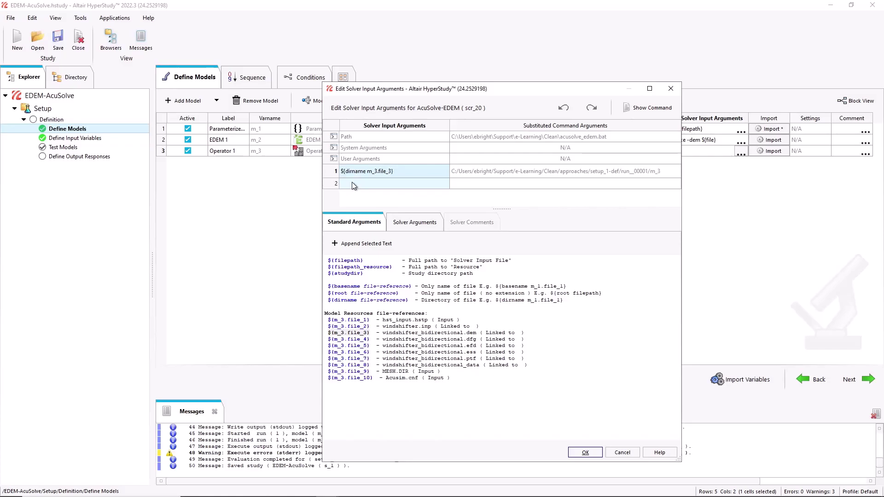
double_click(417, 169)
click(418, 169)
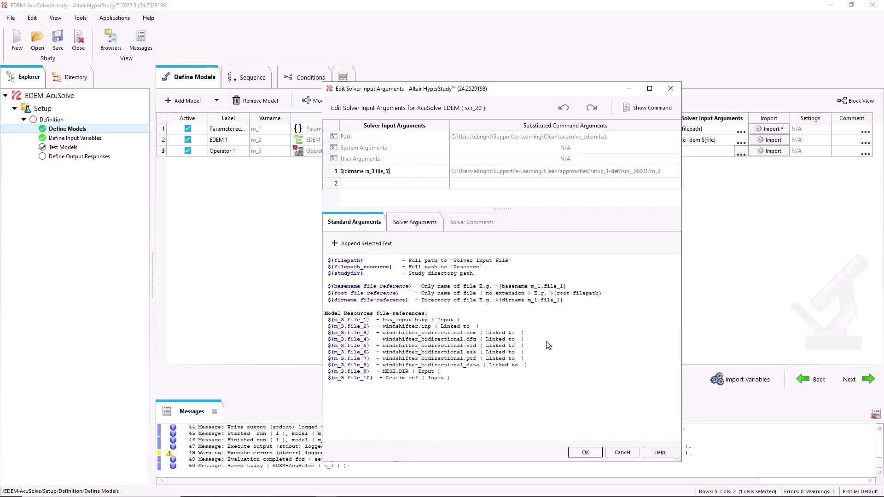
click(585, 453)
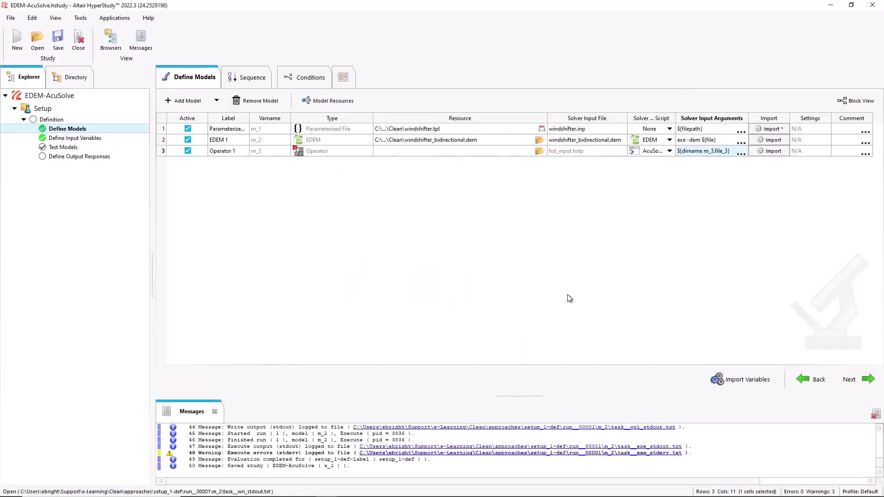
Step: Review acusolve_edem.bat lines 1–8, from the PATH setting to the EDEM launch's --cs coupling option
key(alt+Tab)
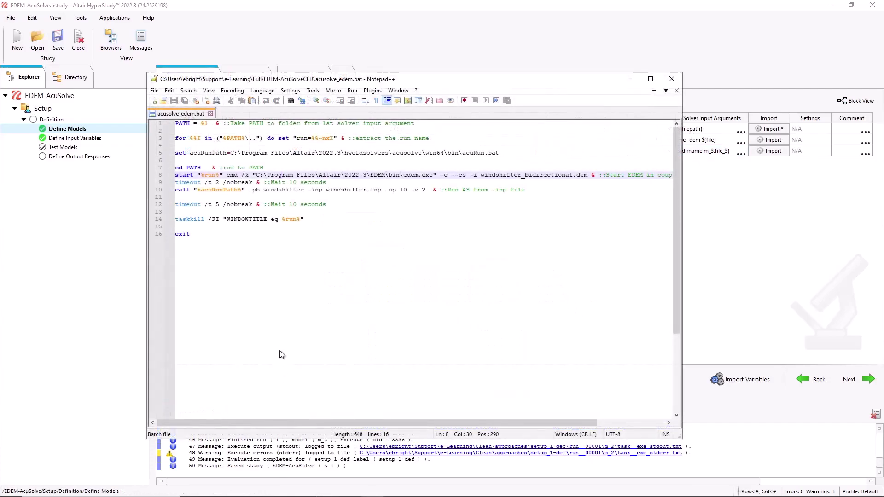
click(260, 197)
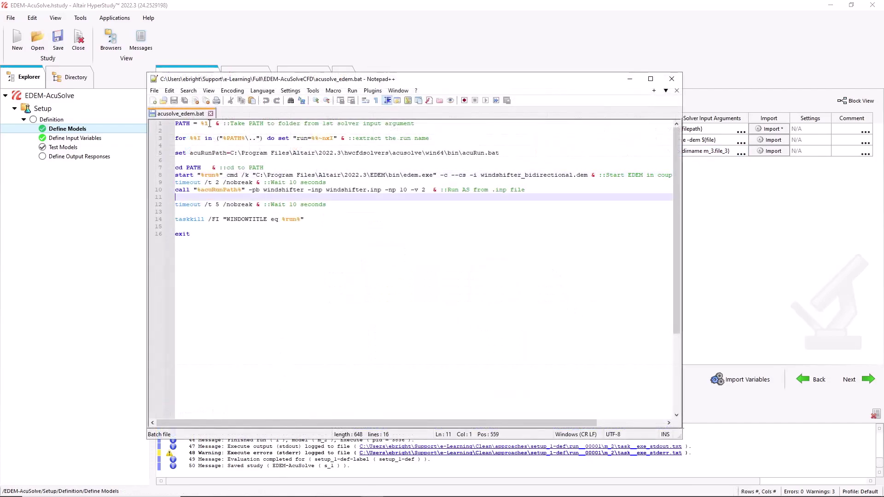
drag(208, 124, 181, 125)
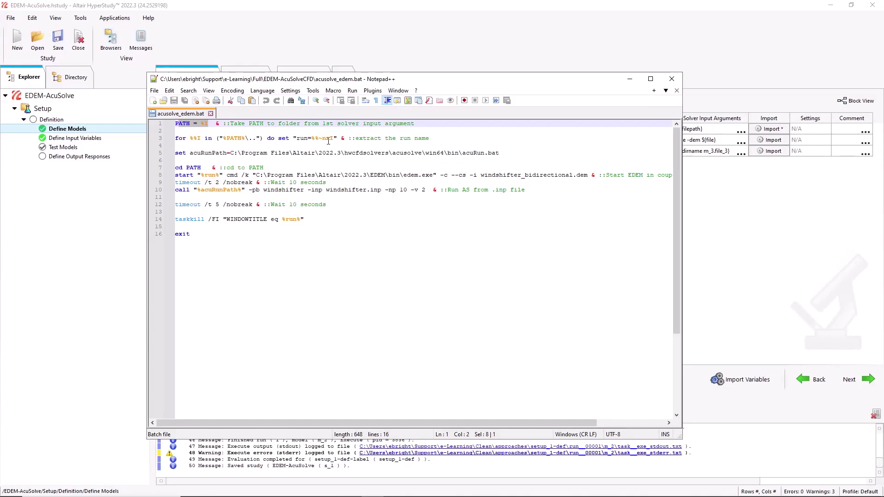
drag(344, 138, 176, 139)
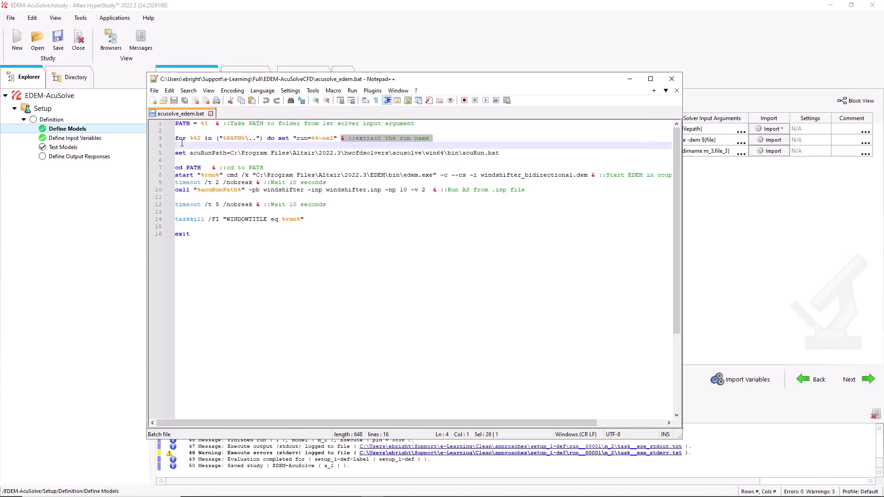
click(249, 153)
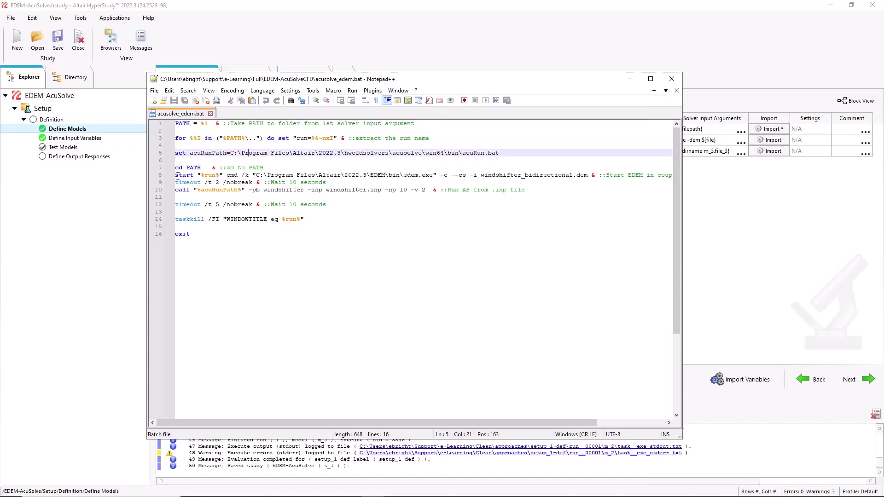
drag(178, 176, 471, 178)
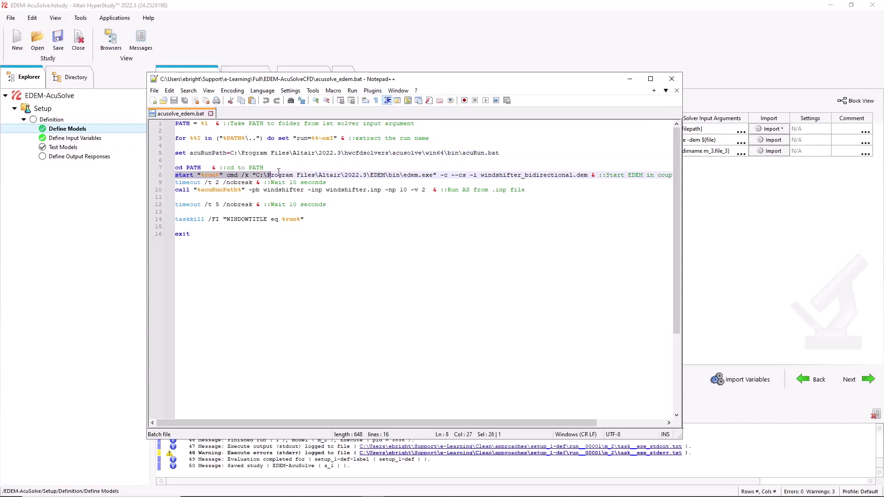
click(463, 179)
drag(455, 176, 451, 176)
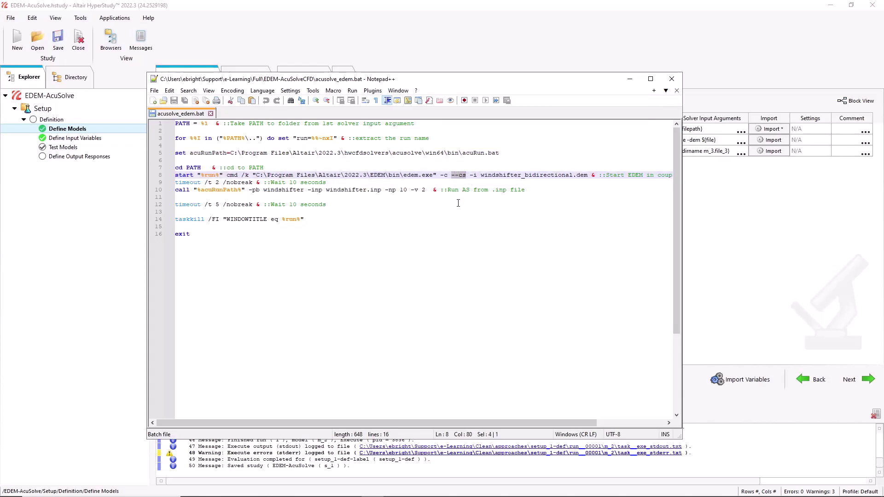
Step: Widen Notepad++, review the AcuSolve run command and exit line, then close the script
drag(681, 230, 816, 217)
click(647, 208)
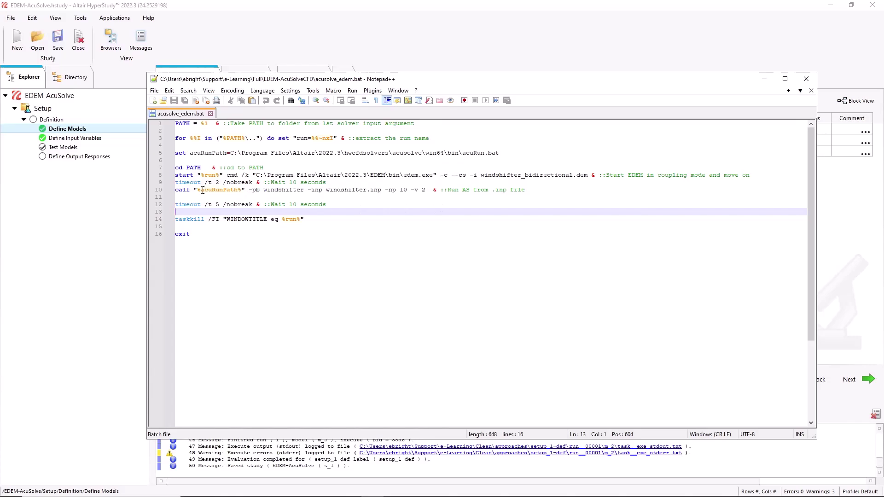
drag(202, 191, 441, 186)
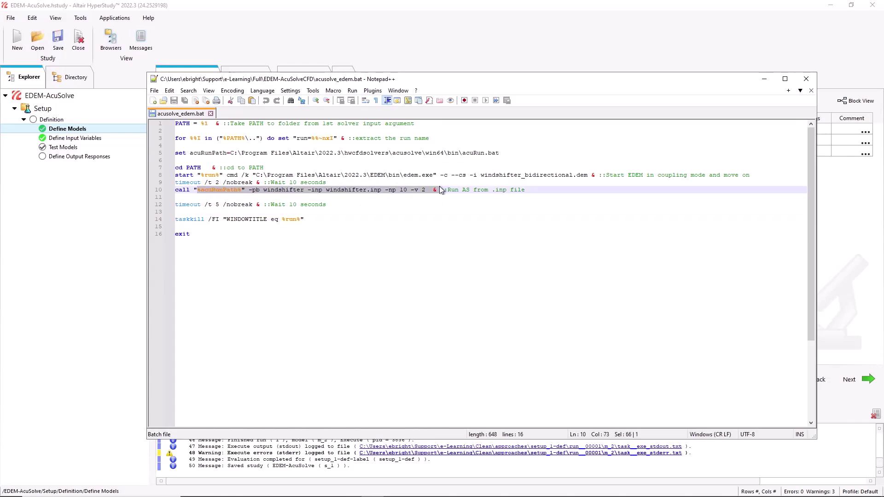
click(275, 190)
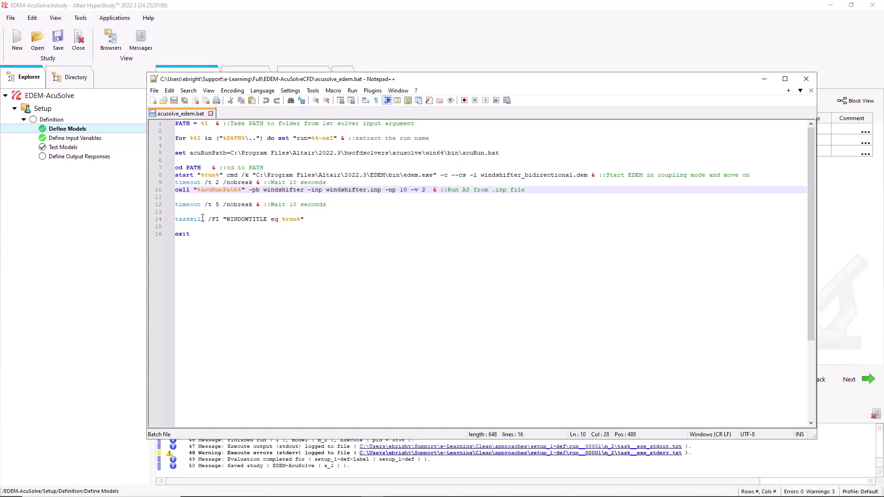
drag(193, 234, 170, 235)
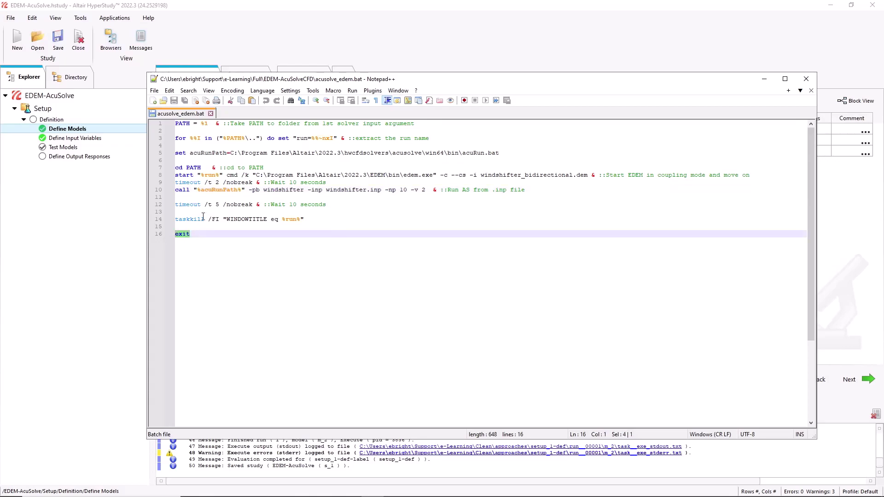
click(806, 79)
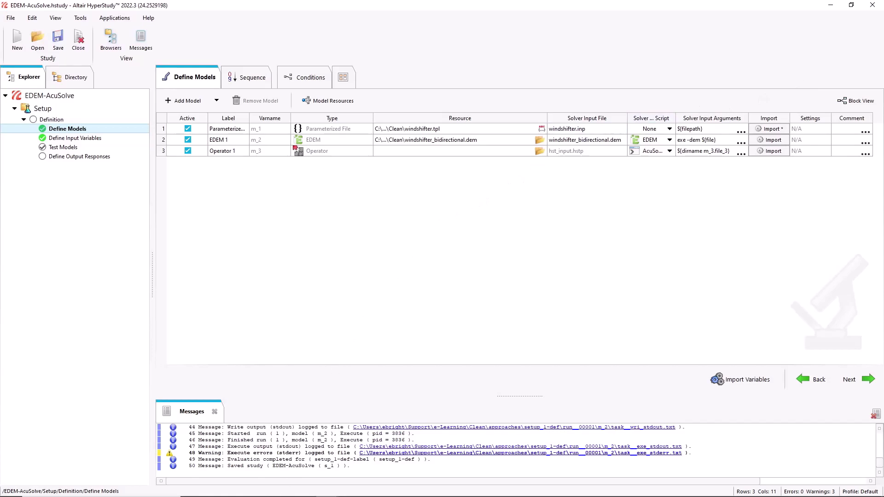
Step: Change final_time's nominal value from 0.1 to 1 in the input variables table
click(95, 138)
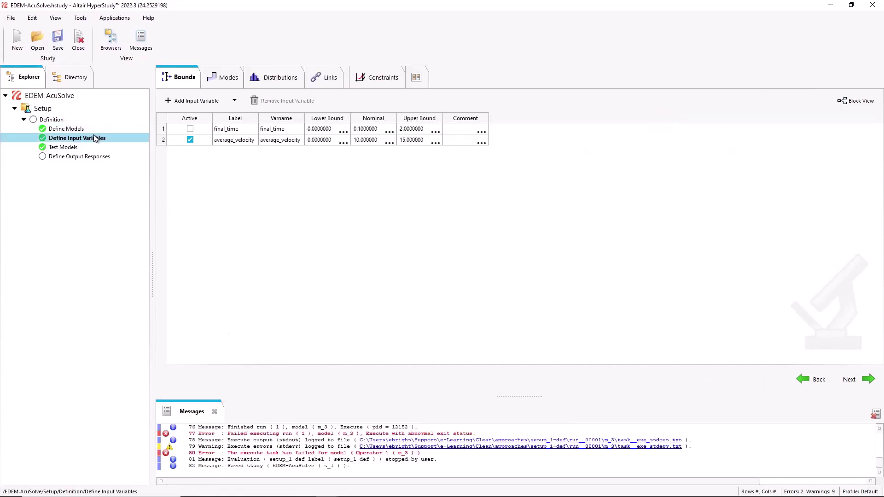
double_click(363, 130)
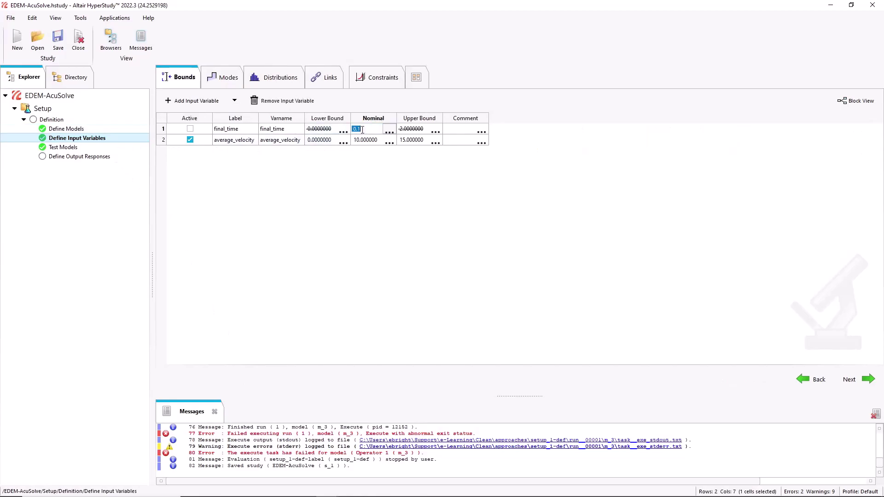
text(1)
key(Return)
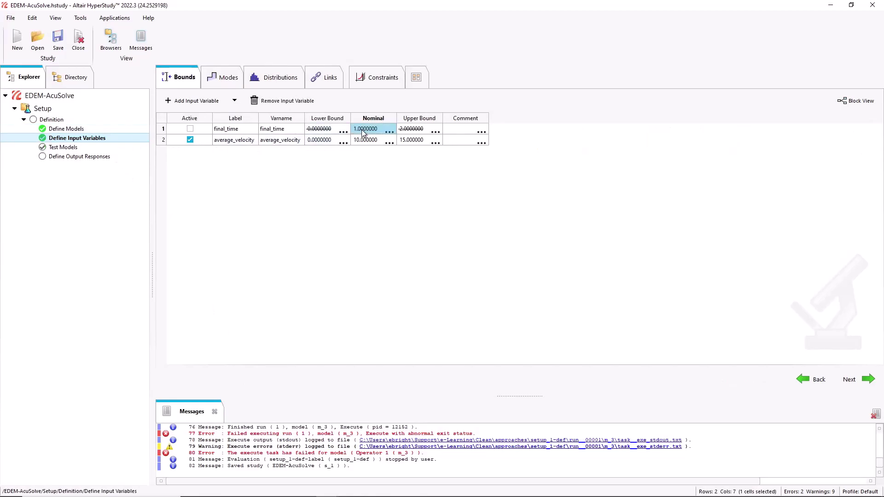
Step: Rerun the model test, overwriting old files so all three pass, then list run__00001/m_3's files
click(114, 147)
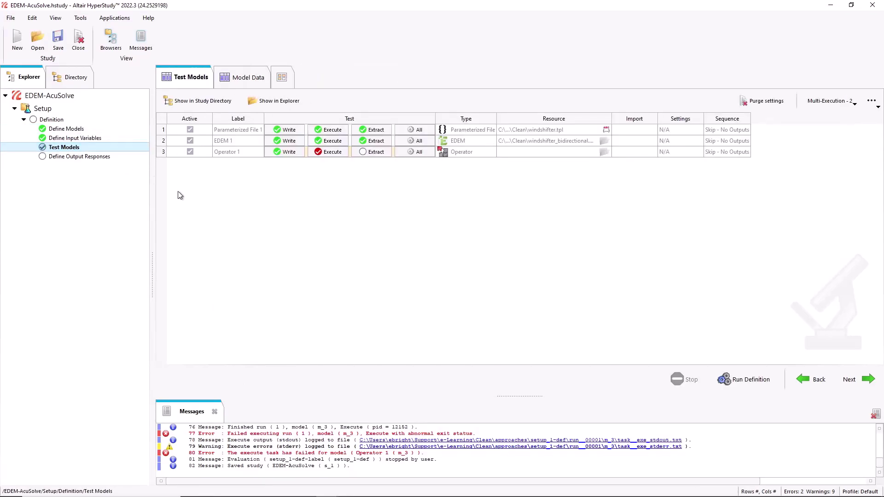
click(734, 377)
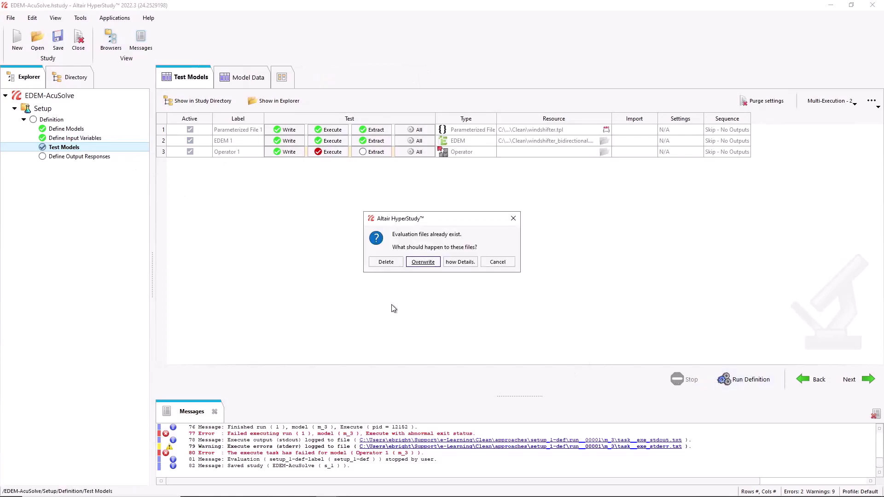
click(377, 262)
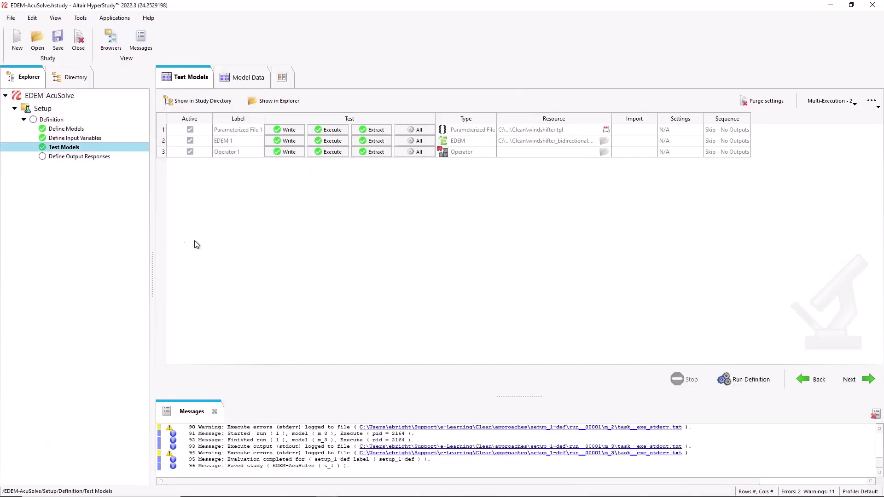
click(276, 241)
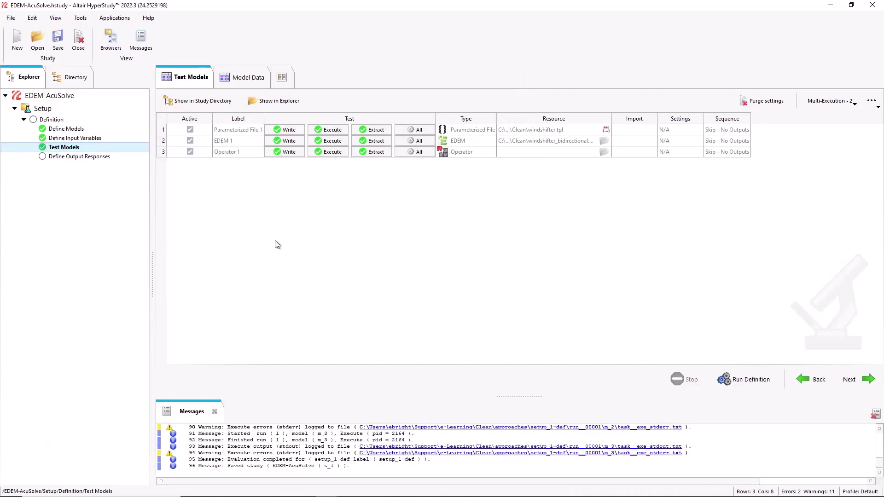
click(71, 79)
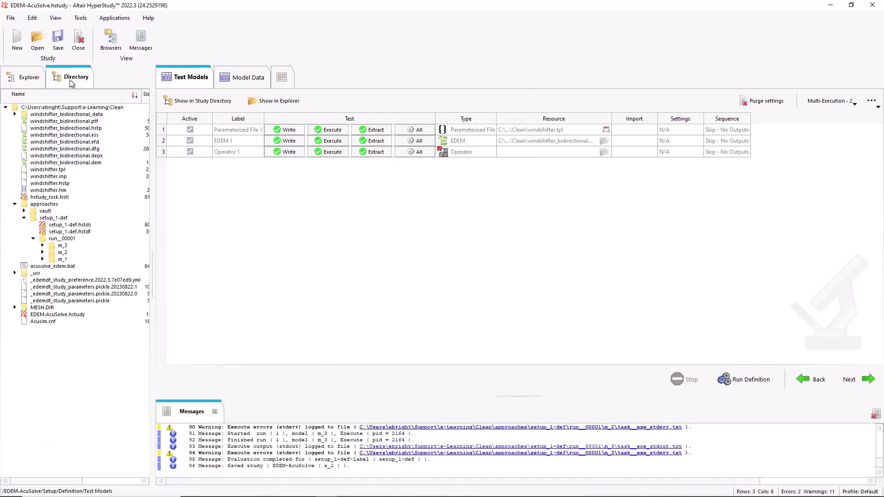
click(42, 246)
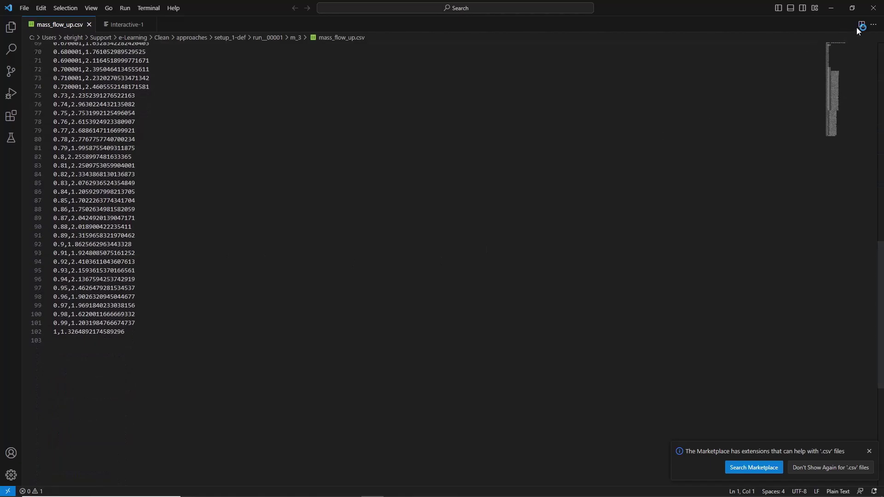
Step: Scroll through m_3's mass_flow_up.csv and mass_flow_down.csv in VS Code, then close it
click(874, 8)
double_click(88, 342)
scroll(434, 209, down, 8)
scroll(433, 210, down, 9)
scroll(433, 209, down, 3)
click(874, 7)
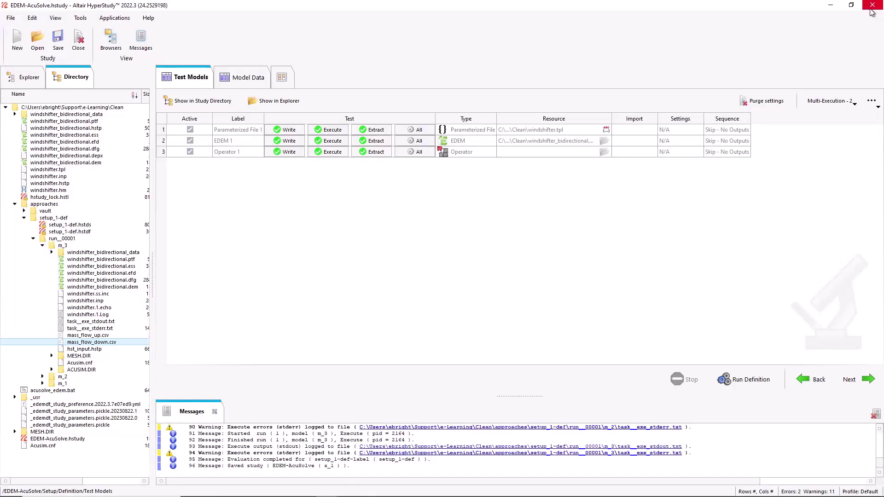
Step: Open m_3's windshifter_bidirectional.dem in EDEM Analyst and replay the particle flow from the start
double_click(114, 287)
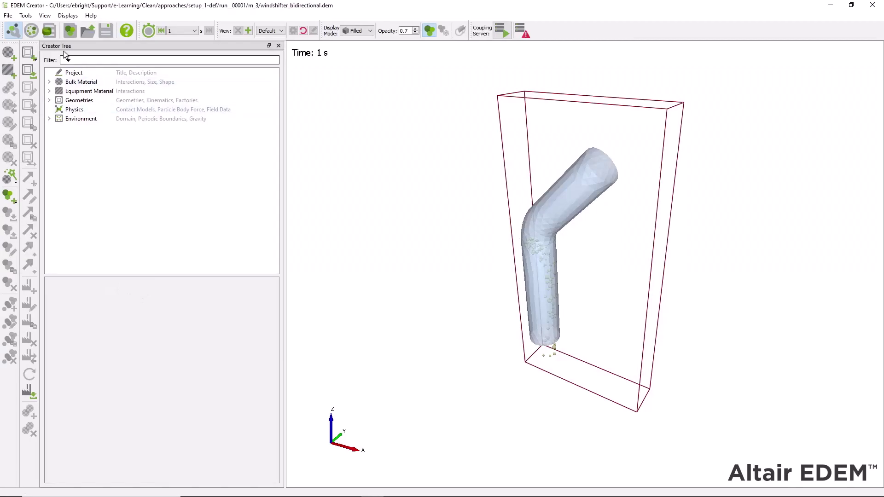
click(49, 30)
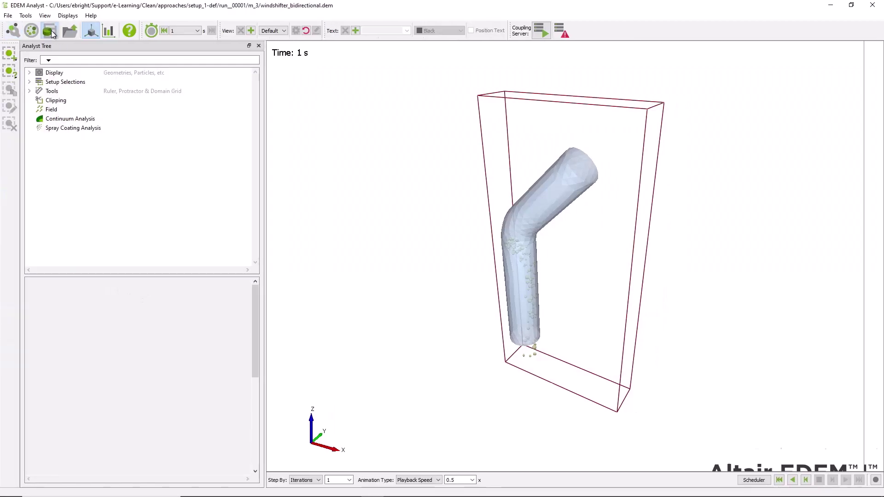
click(779, 480)
click(846, 480)
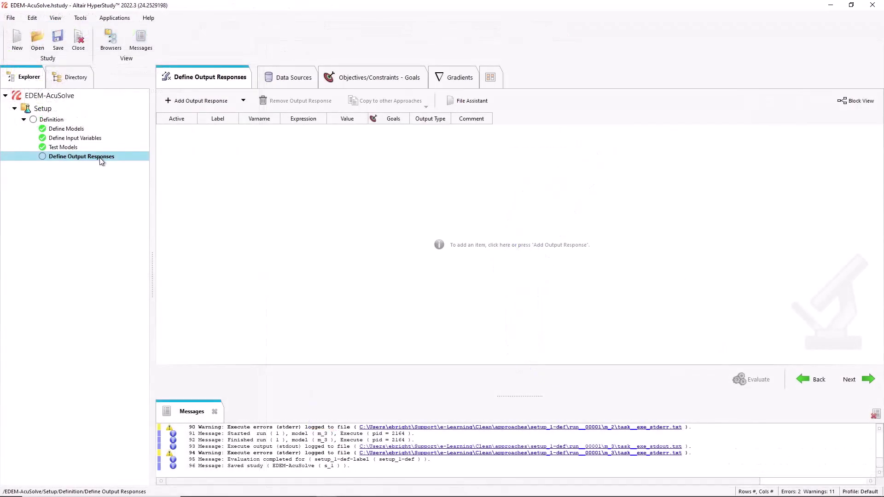
Step: Add an output response and two data sources
click(217, 104)
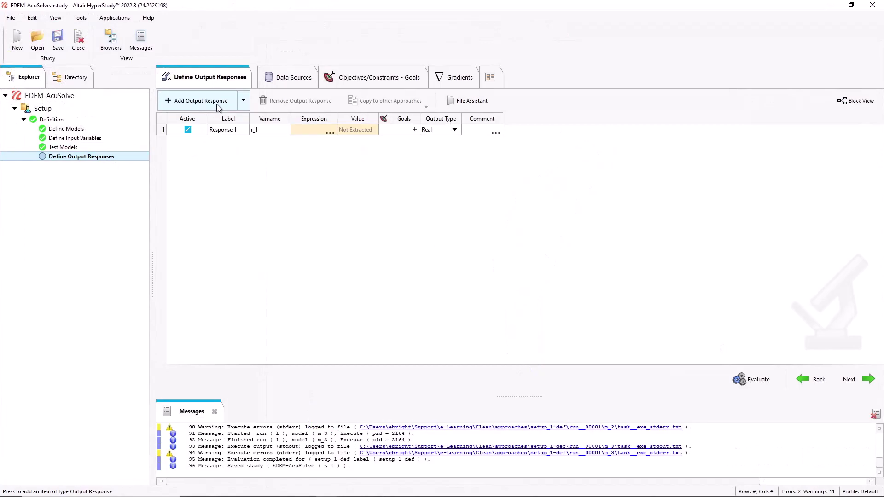
click(282, 86)
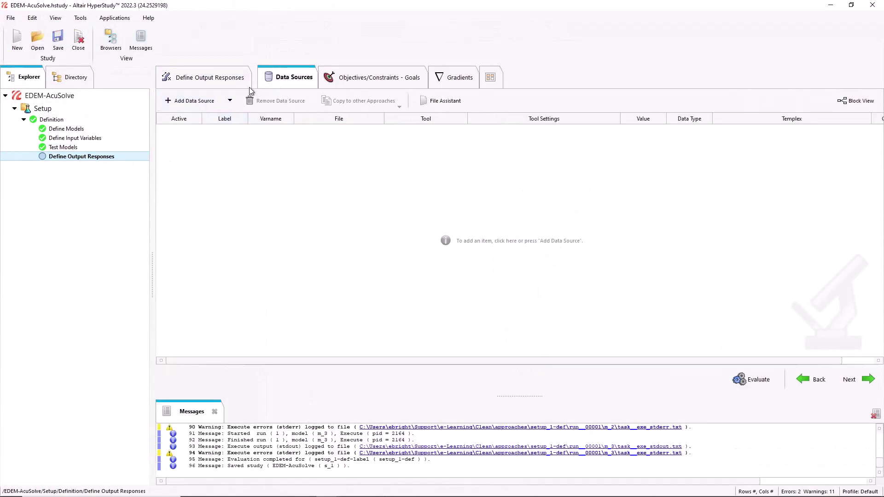
click(218, 101)
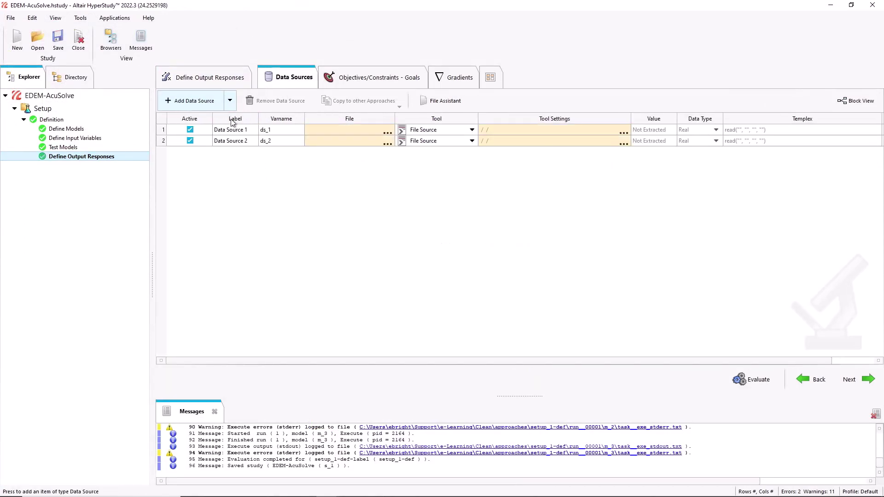
Step: Make Data Source 1 read Average Particle Mass Flow Rate from m_3's mass_flow_down.csv
click(388, 134)
click(632, 164)
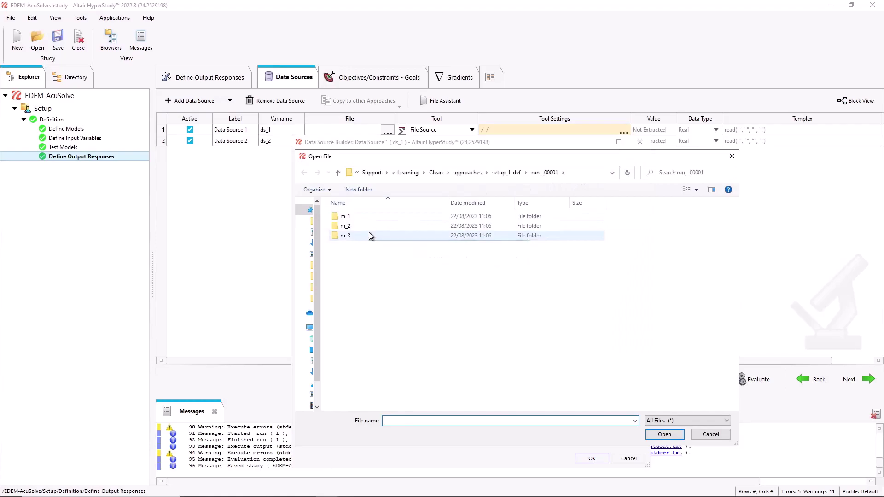
double_click(369, 234)
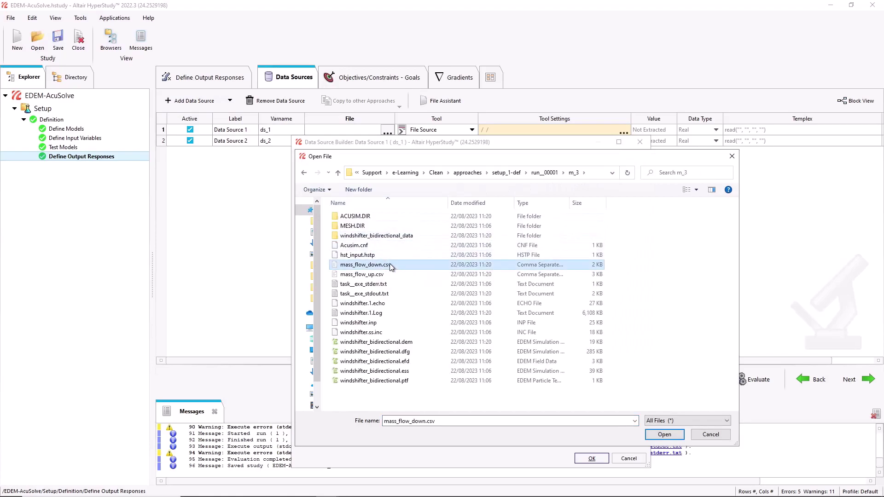
click(665, 435)
click(416, 195)
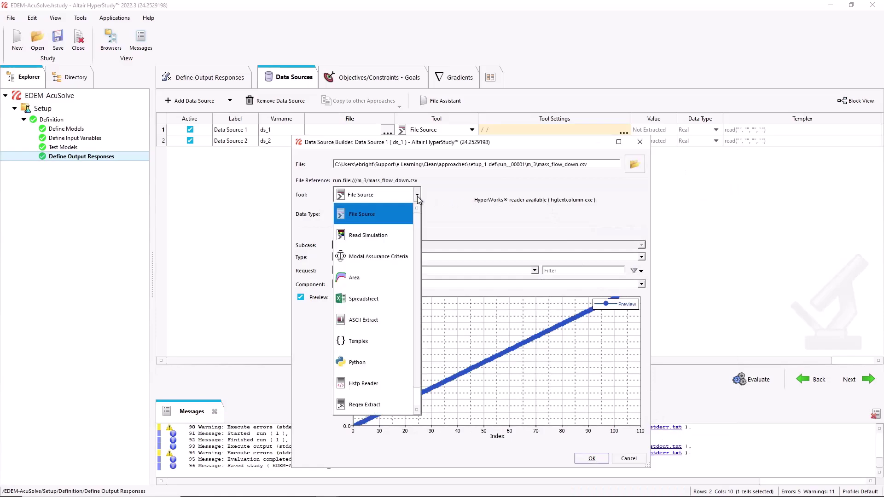
click(397, 232)
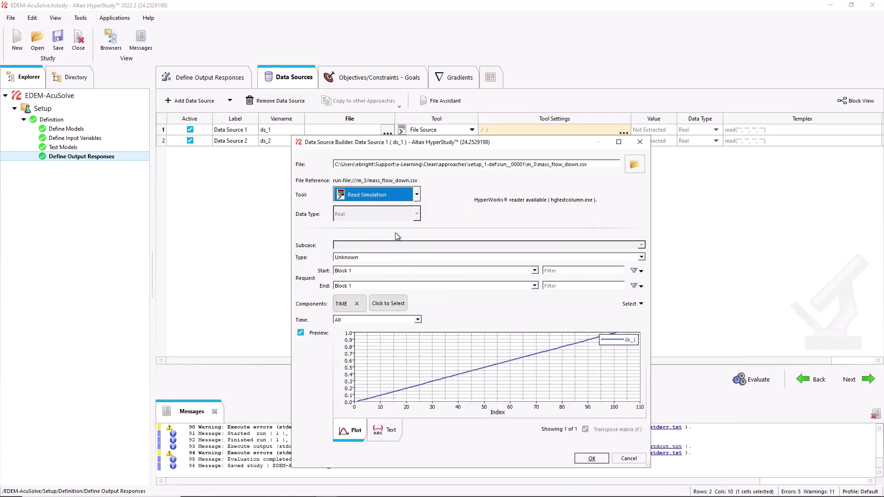
click(359, 305)
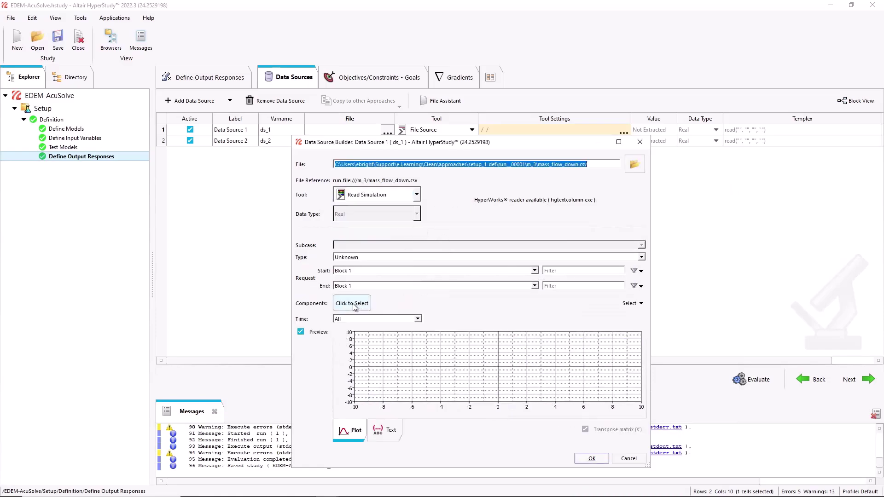
click(360, 332)
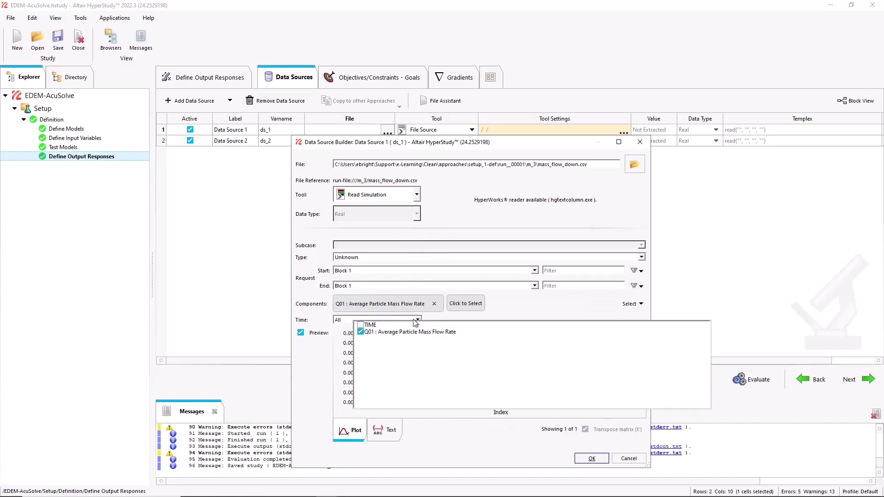
click(509, 310)
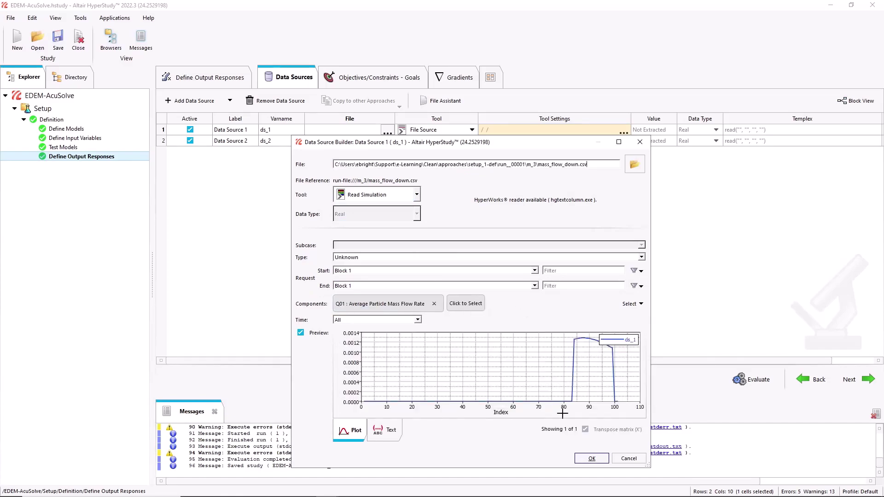
click(597, 462)
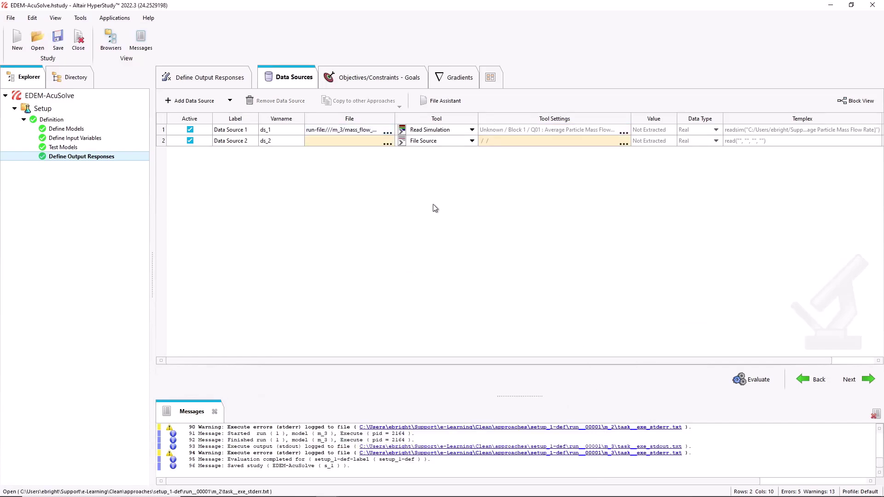
Step: Make Data Source 2 read Average Particle Mass Flow Rate from mass_flow_up.csv
click(388, 144)
click(411, 162)
click(399, 276)
click(664, 434)
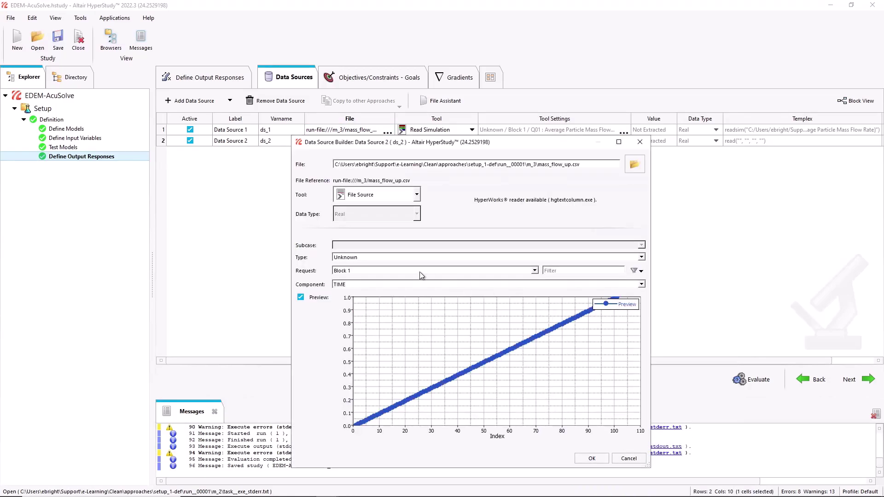
click(387, 198)
click(368, 231)
click(466, 304)
click(445, 335)
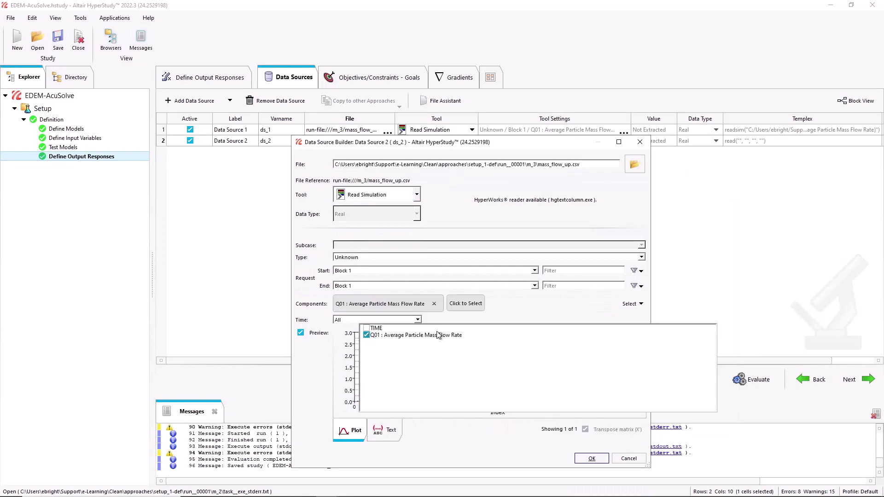
click(591, 459)
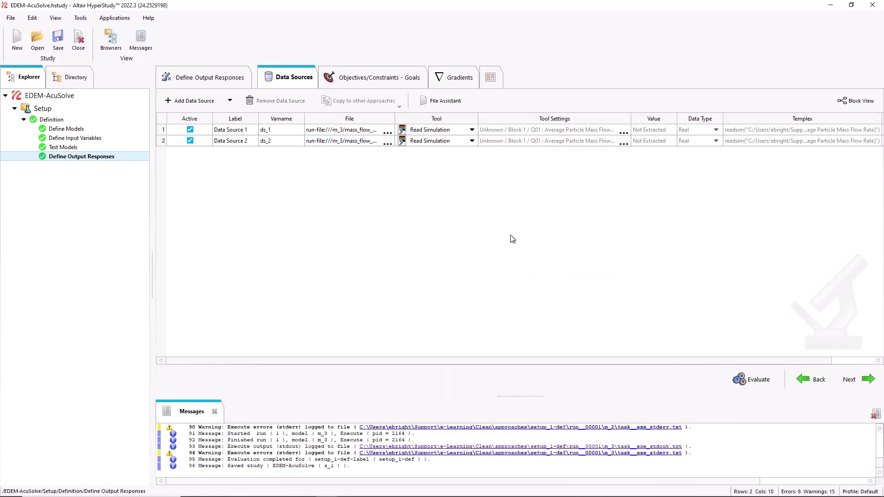
Step: Add response r_2, set expressions mean(ds_1) and mean(ds_2), and evaluate them
click(235, 79)
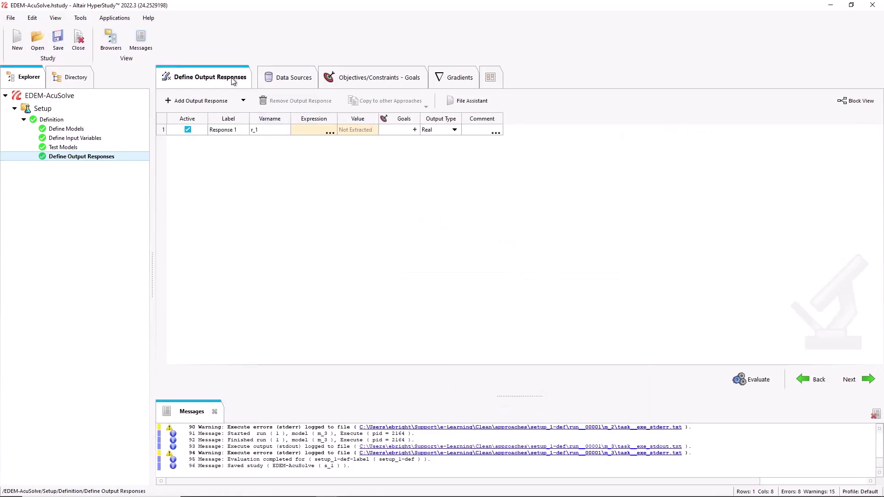
click(202, 101)
click(302, 131)
text(mean(ds_1[)
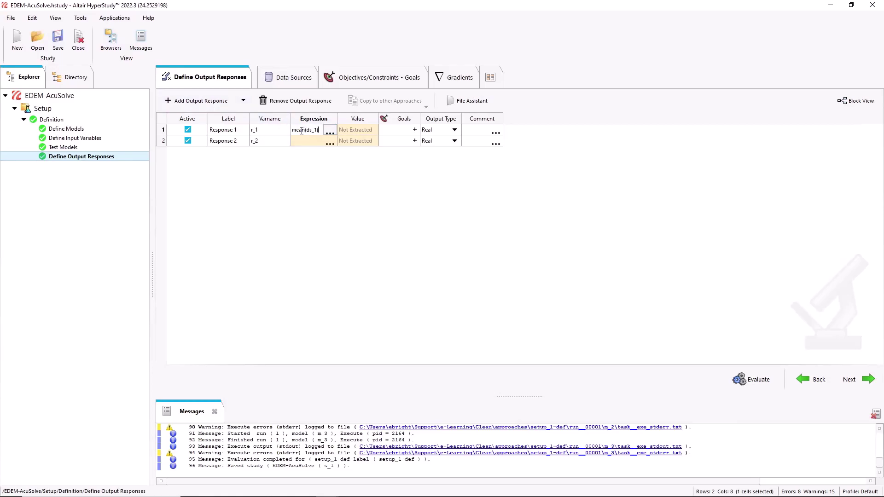
key(Return)
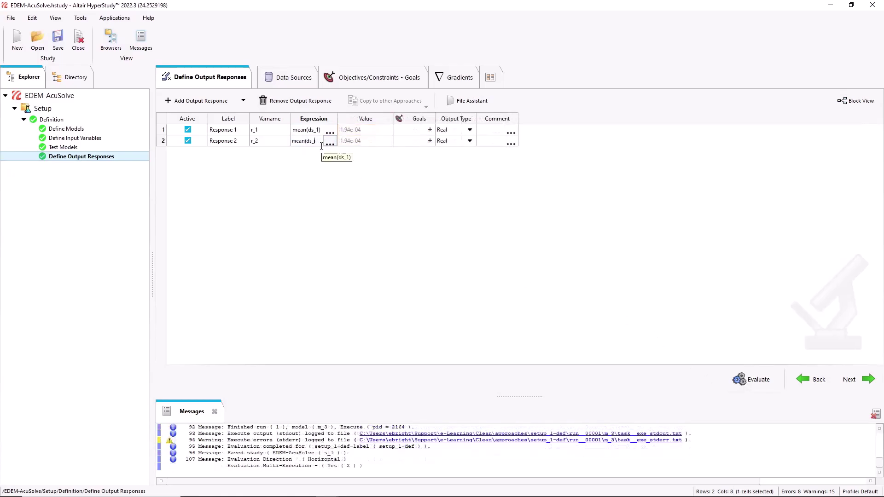
text(2))
key(Return)
click(750, 380)
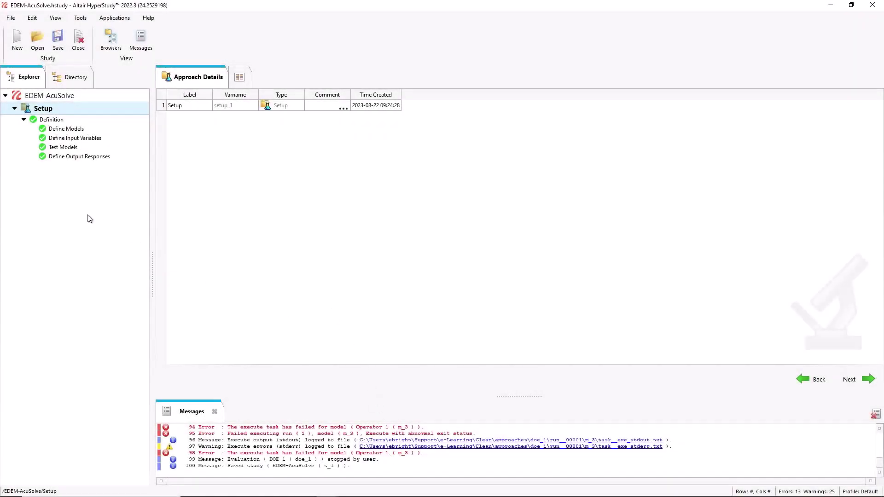
Step: Add a DOE approach named DOE 1, based on the Setup definition
right_click(77, 212)
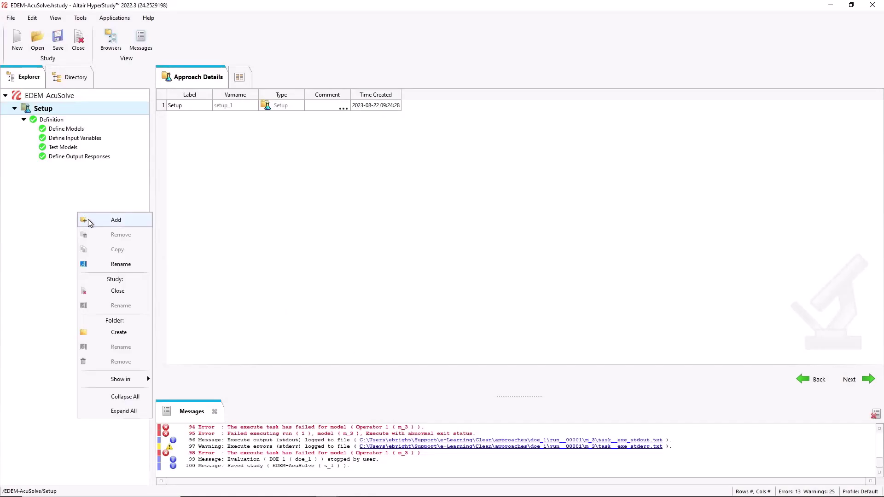
click(89, 223)
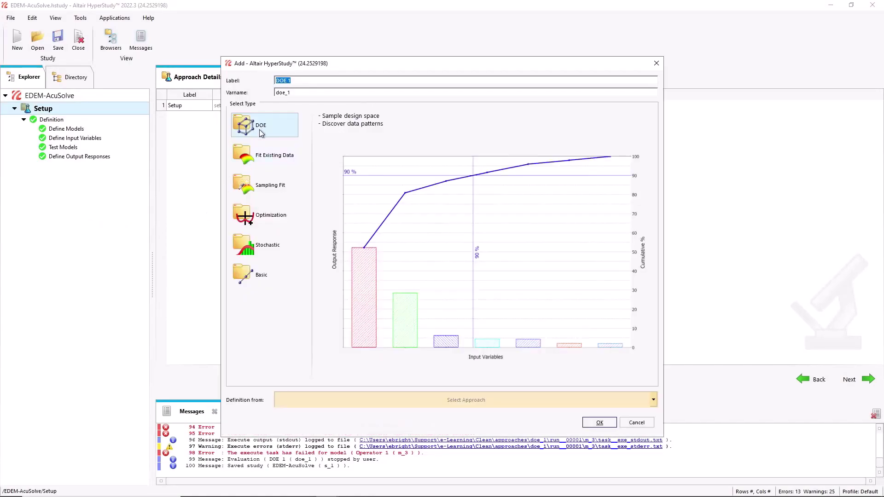
click(431, 406)
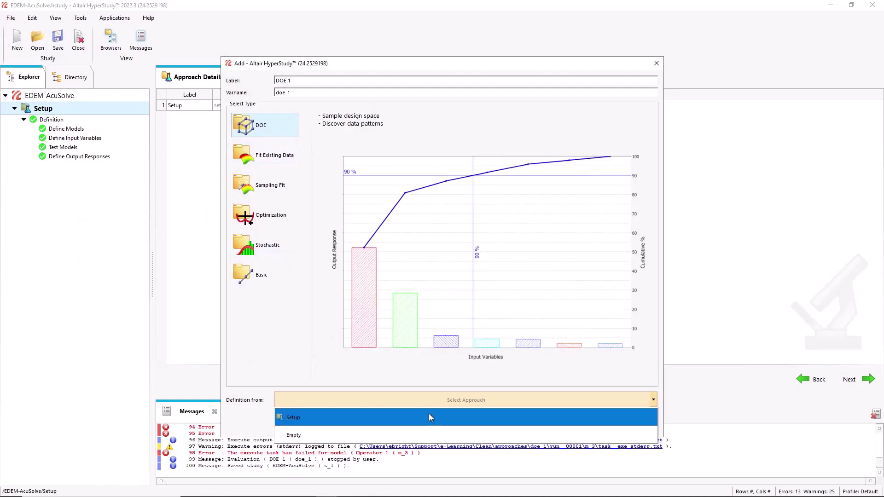
click(430, 414)
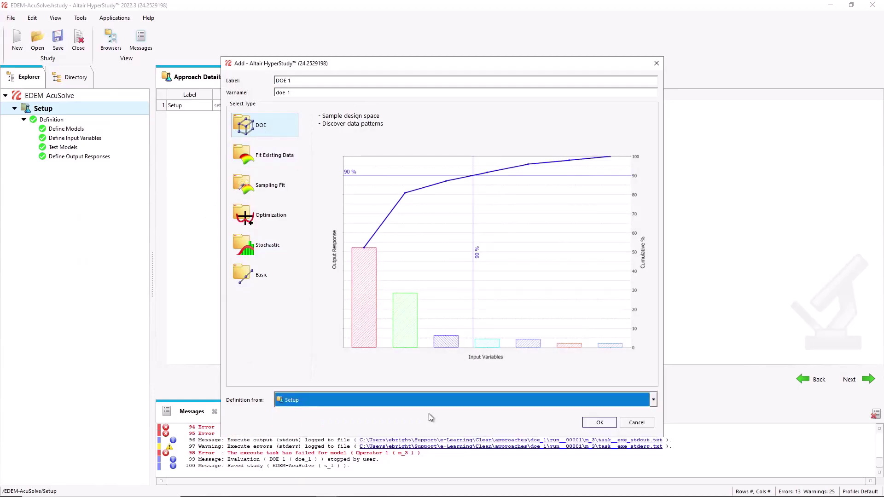
click(599, 423)
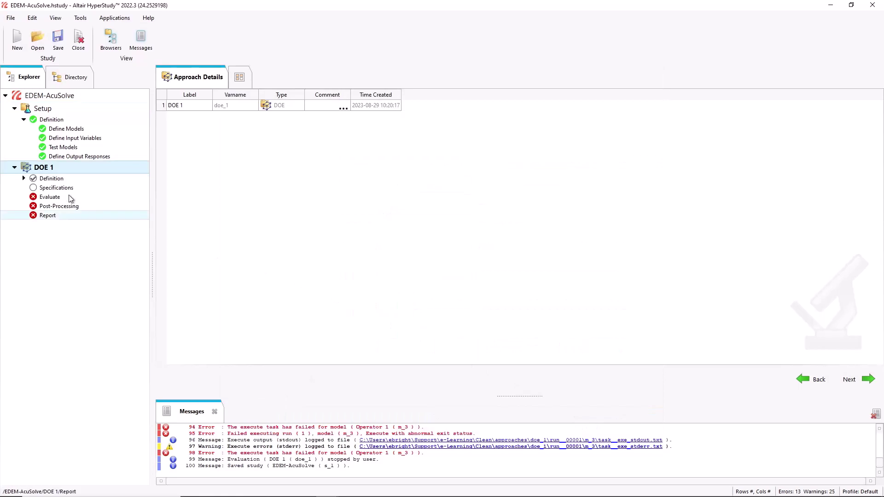
Step: Raise DOE 1's average_velocity upper bound to 20
click(24, 179)
click(62, 188)
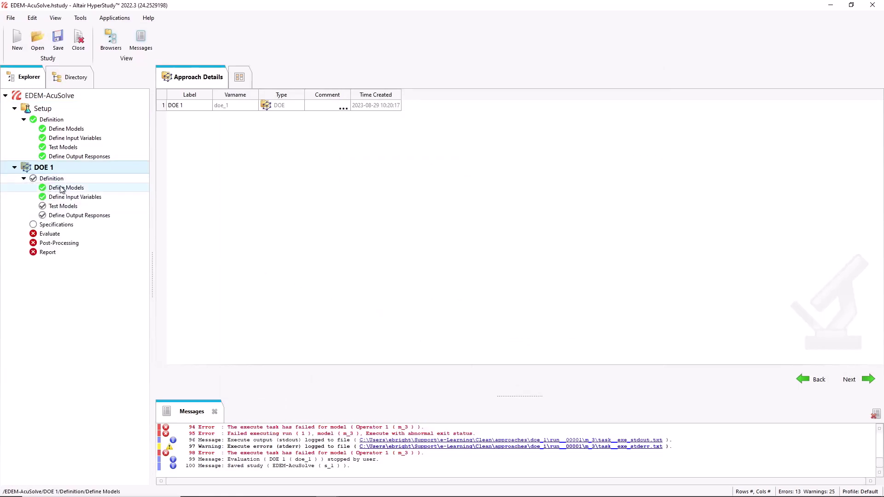
click(92, 198)
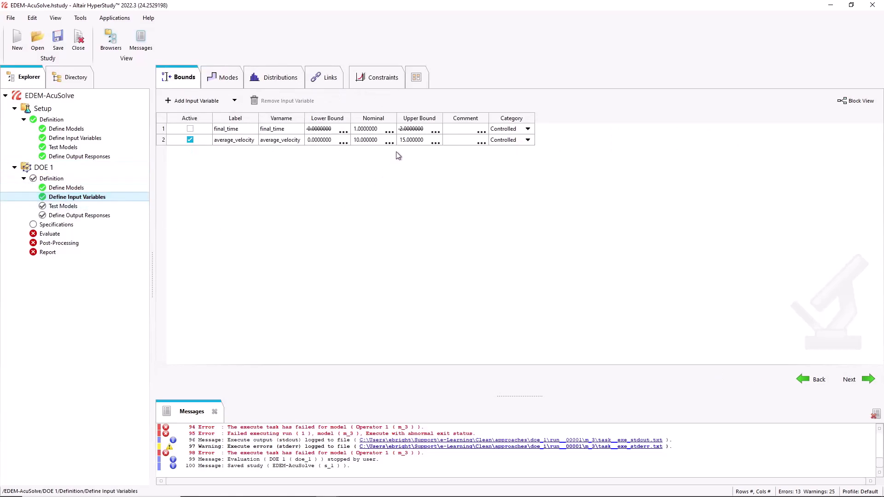
double_click(407, 144)
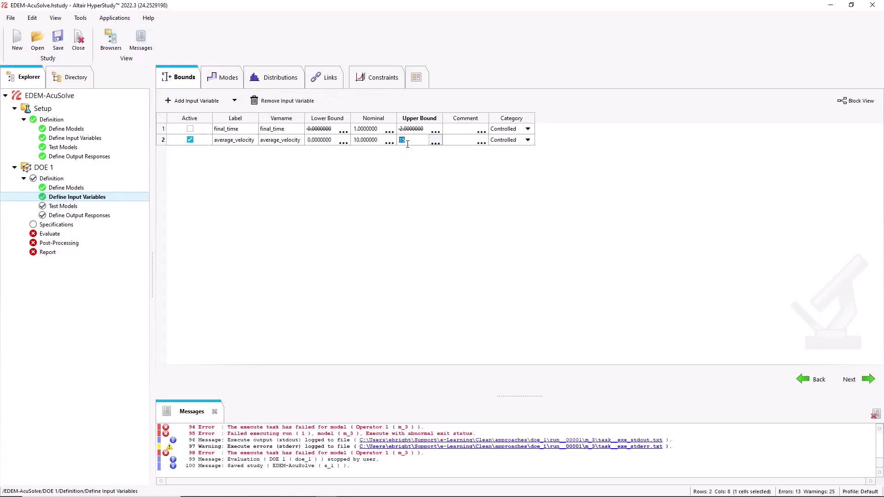
text(20)
key(Return)
click(456, 257)
click(92, 207)
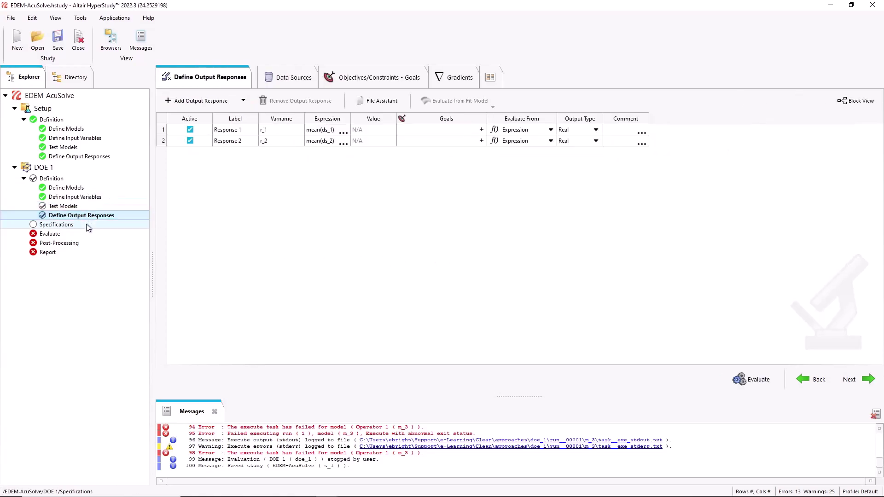
Step: Set DOE 1 to 3 runs and generate the design with velocities 10, 5 and 15
click(88, 225)
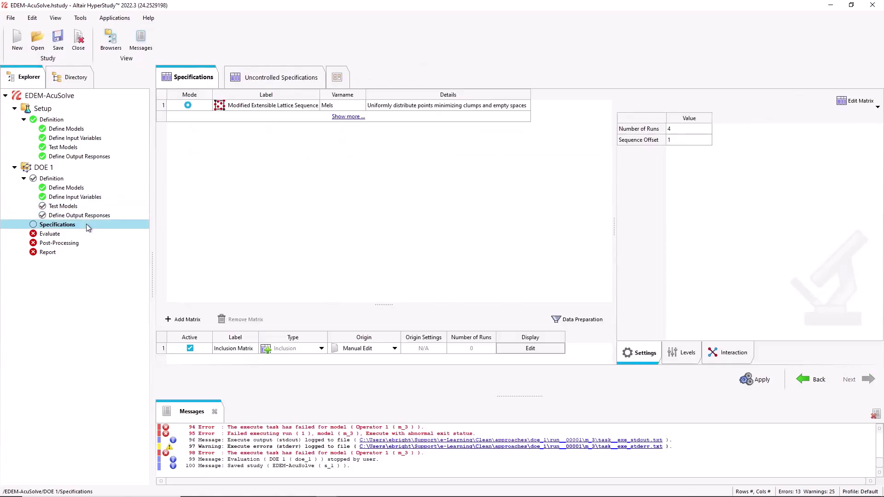
click(697, 131)
text(3)
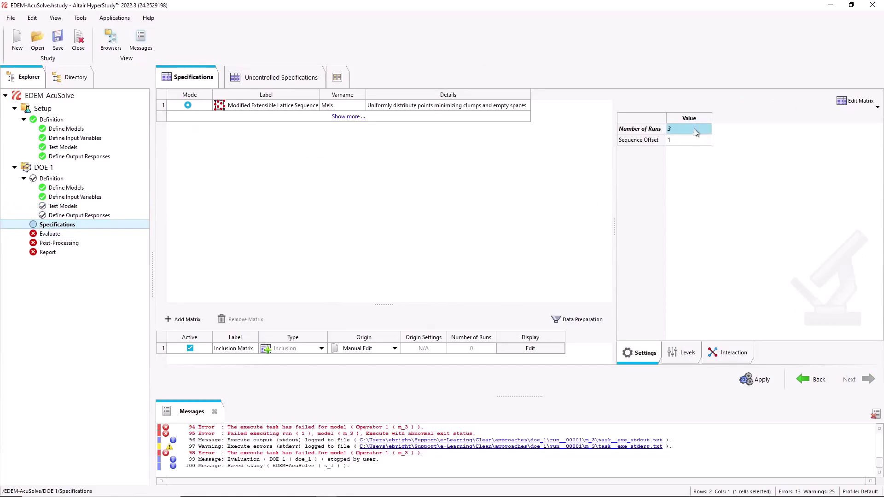
click(713, 196)
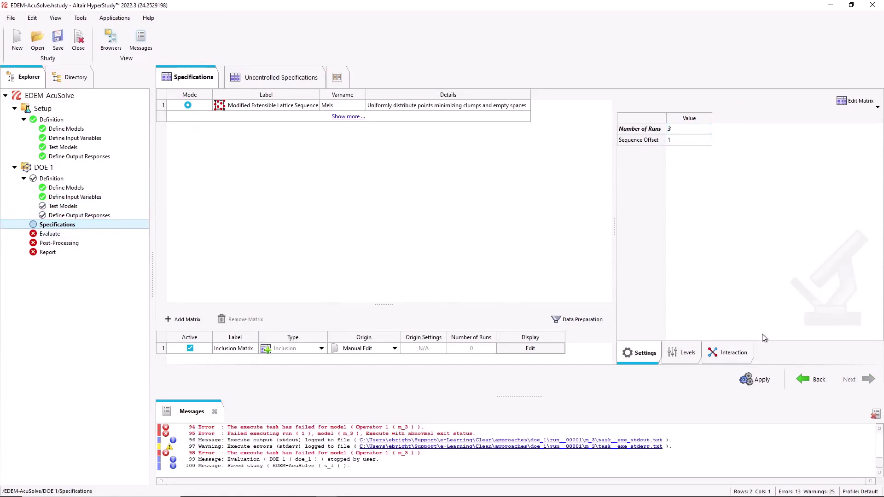
click(754, 381)
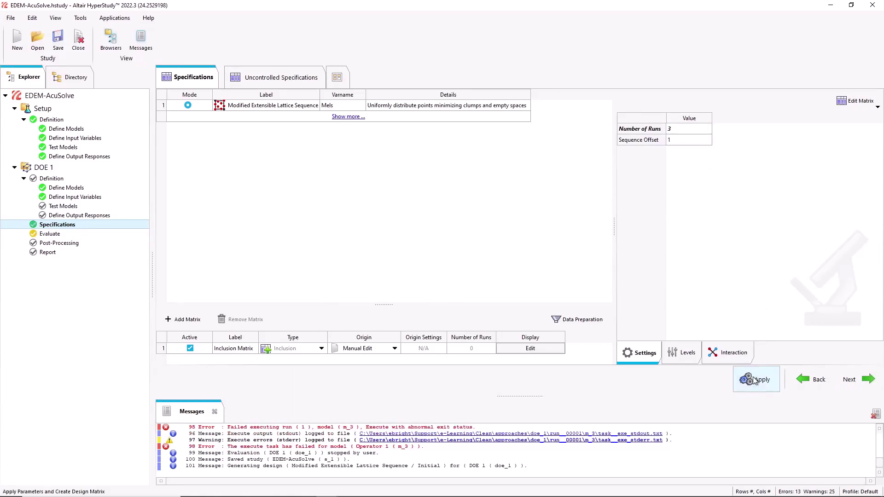
click(850, 382)
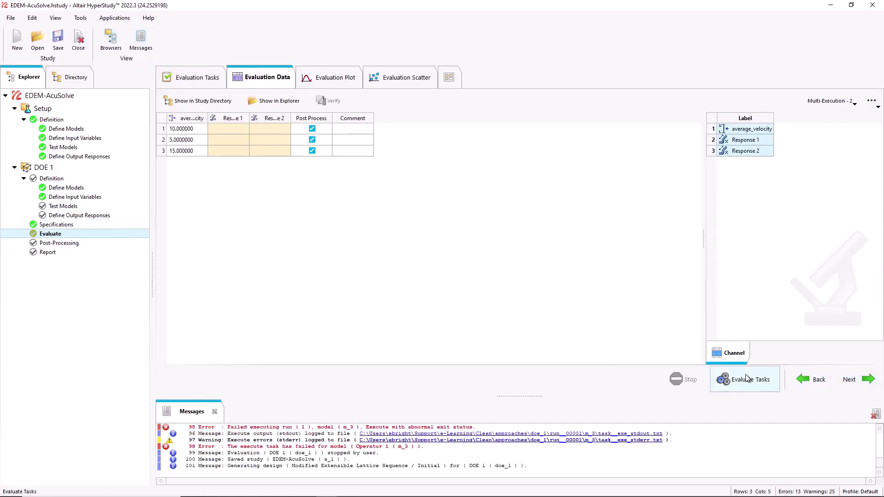
Step: Set Multi-Execution to 3 concurrent jobs and evaluate the three DOE 1 runs
click(831, 101)
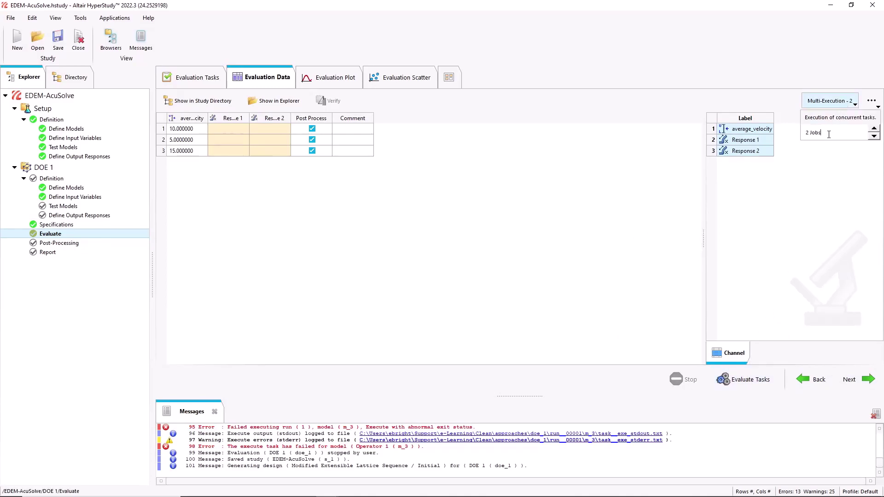
text(3)
click(772, 133)
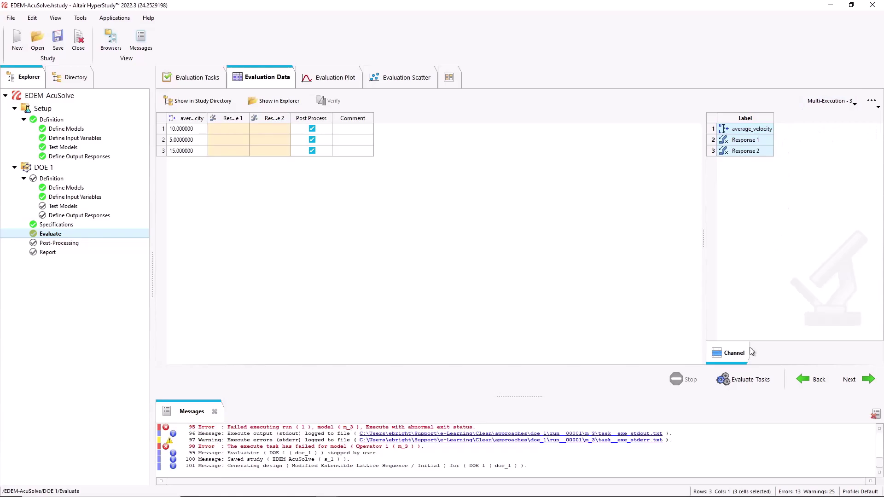
click(745, 379)
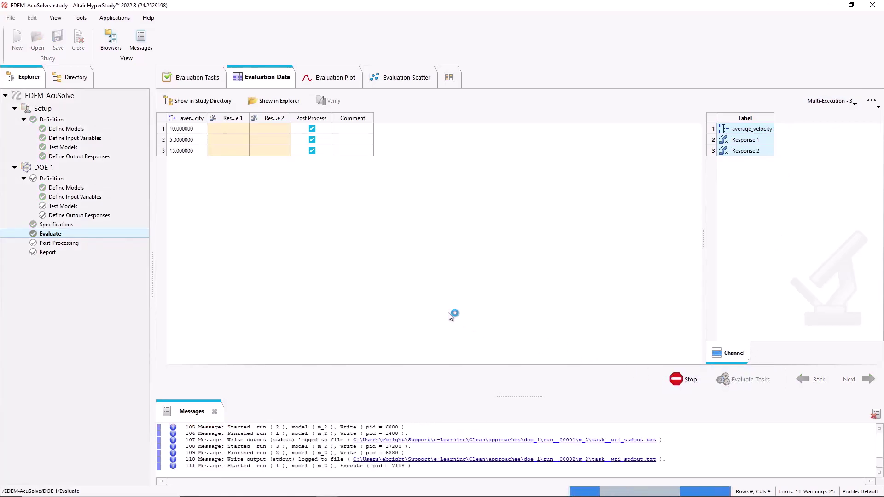